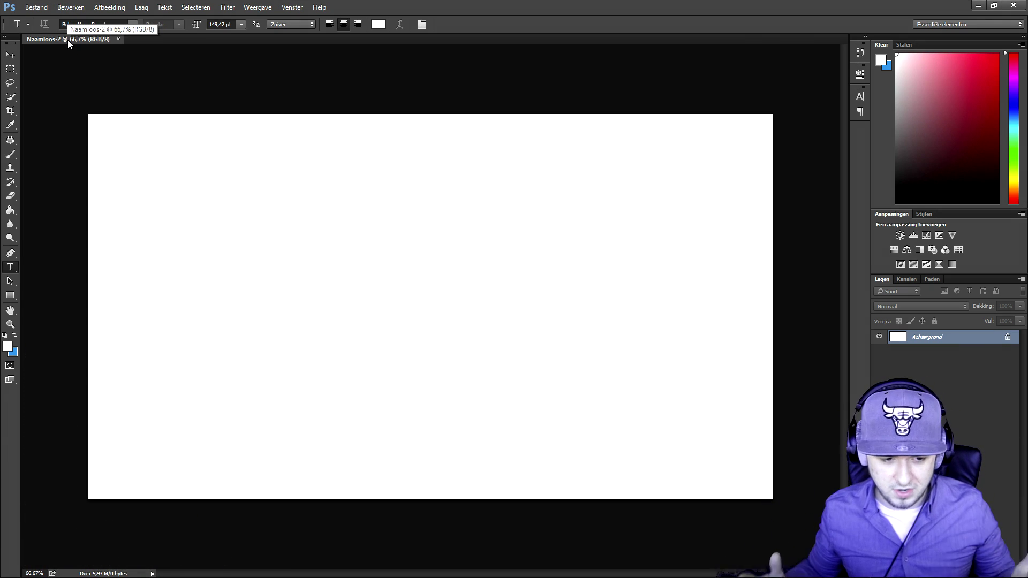
pyautogui.click(37, 6)
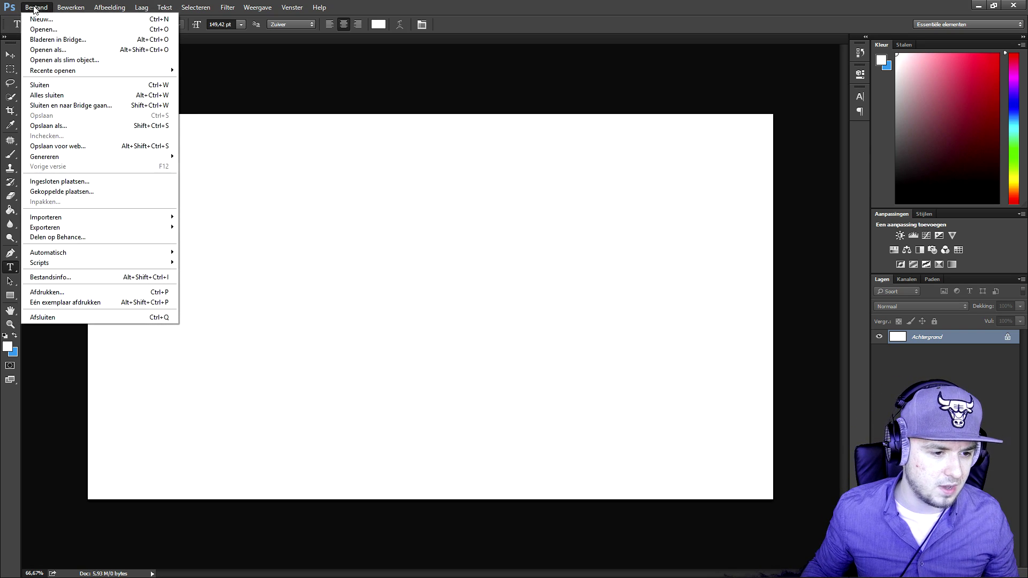
pyautogui.click(564, 20)
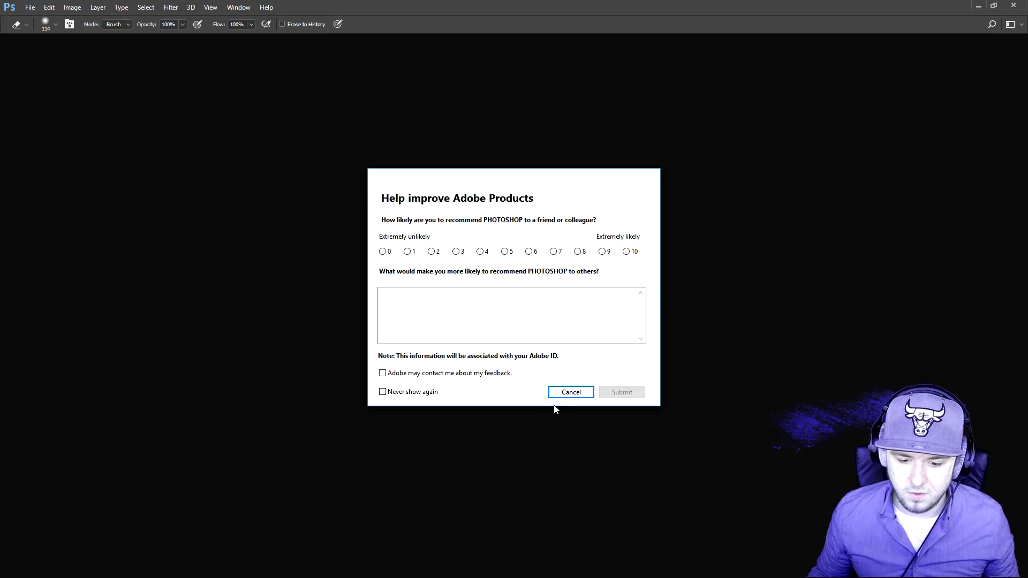
pyautogui.click(571, 391)
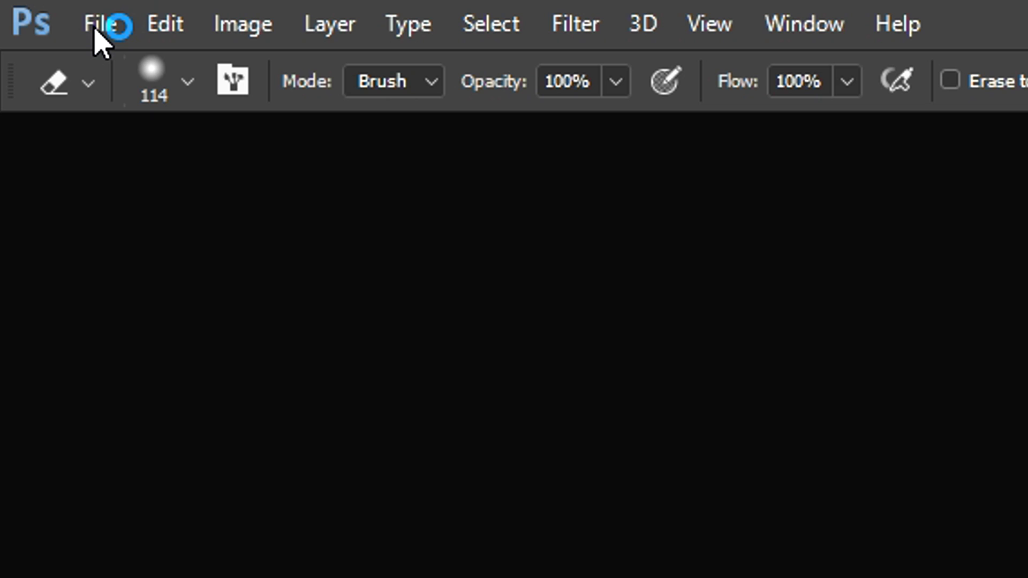
# Step: Create a new 1920 x 1080 pixel RGB document at 299,999 pixels/inch with a white background
pyautogui.click(97, 24)
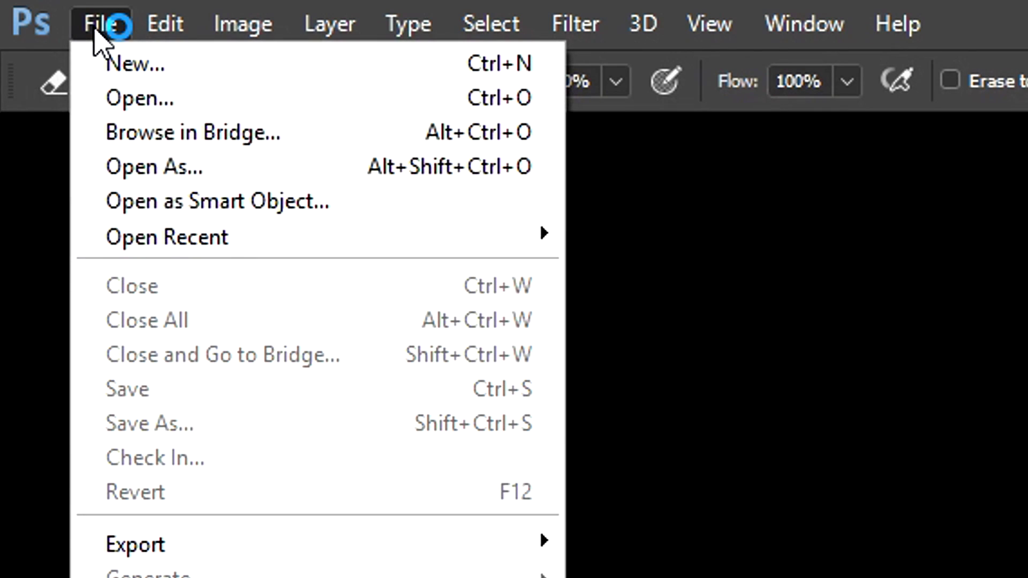
pyautogui.click(124, 64)
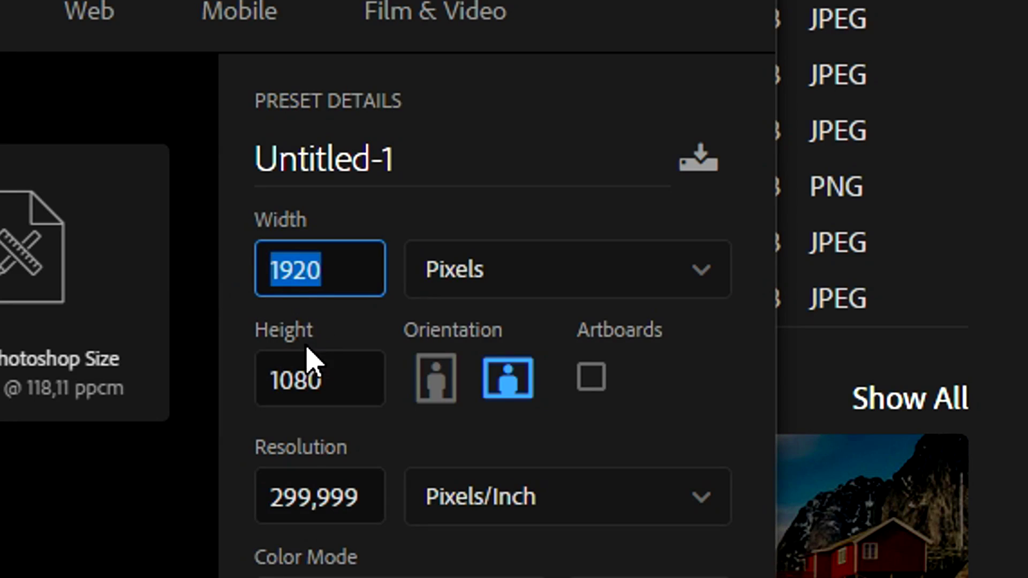
pyautogui.click(321, 380)
pyautogui.press('Return')
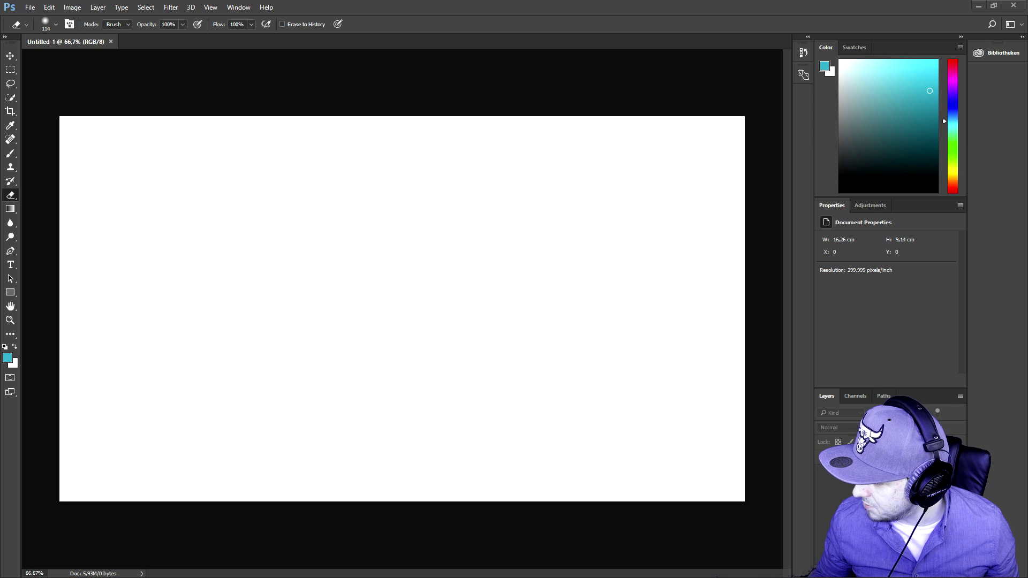
# Step: Switch to the file explorer with the thumbnail images and place "ik kijken deepweb.png" in the new document
pyautogui.moveTo(1027, 105); pyautogui.dragTo(404, 100)
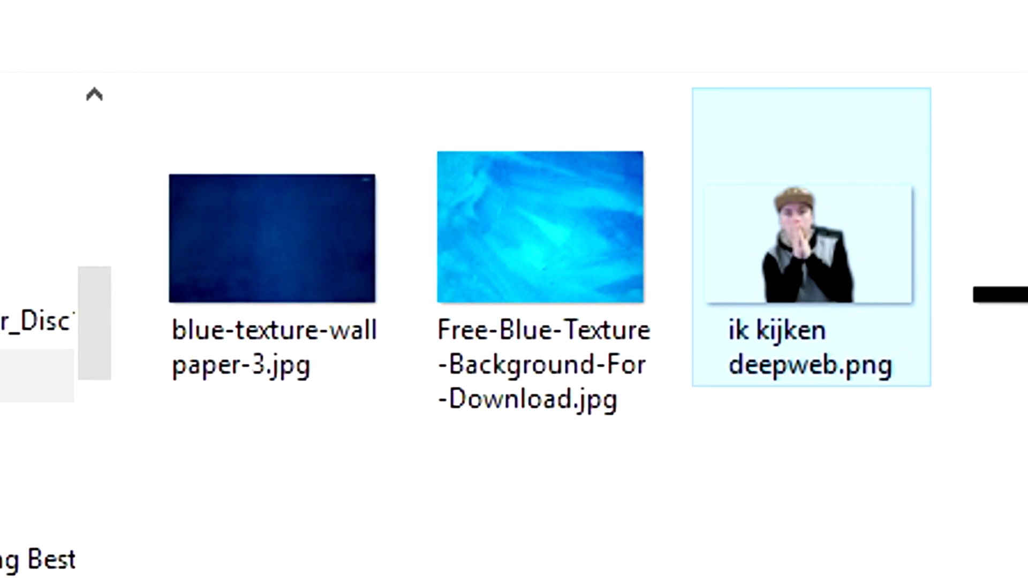
pyautogui.click(307, 242)
pyautogui.click(133, 257)
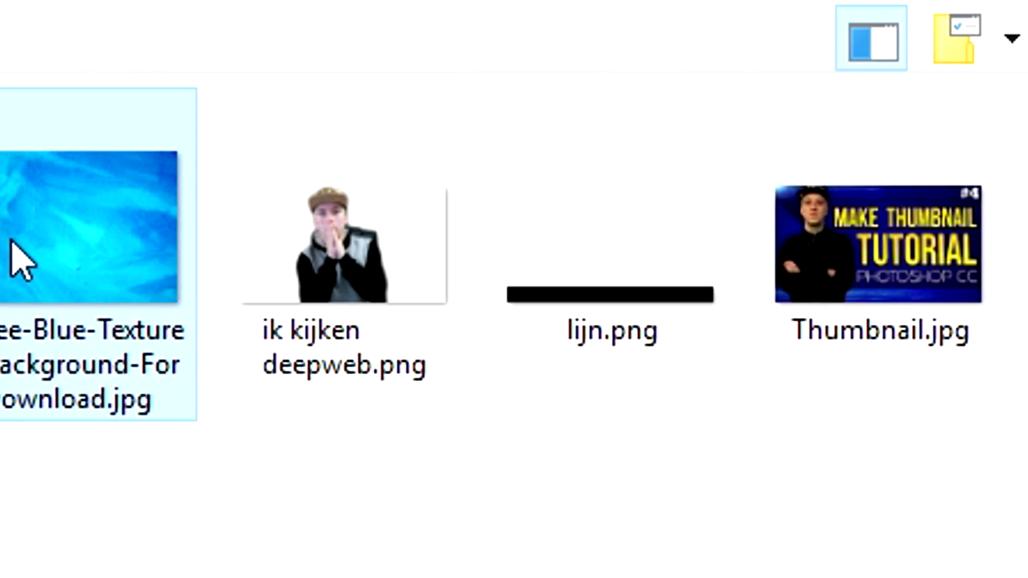
pyautogui.click(407, 337)
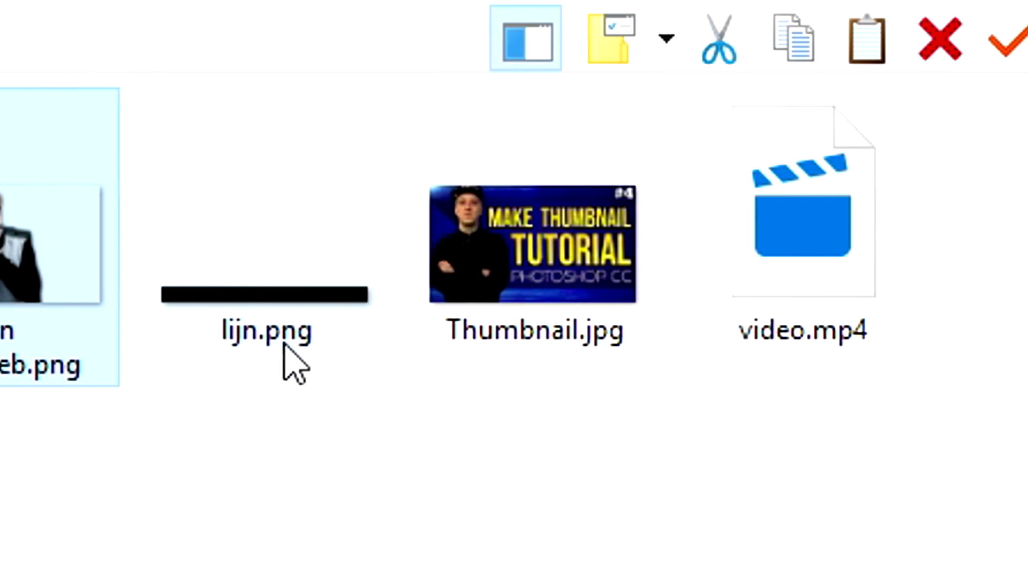
pyautogui.click(530, 321)
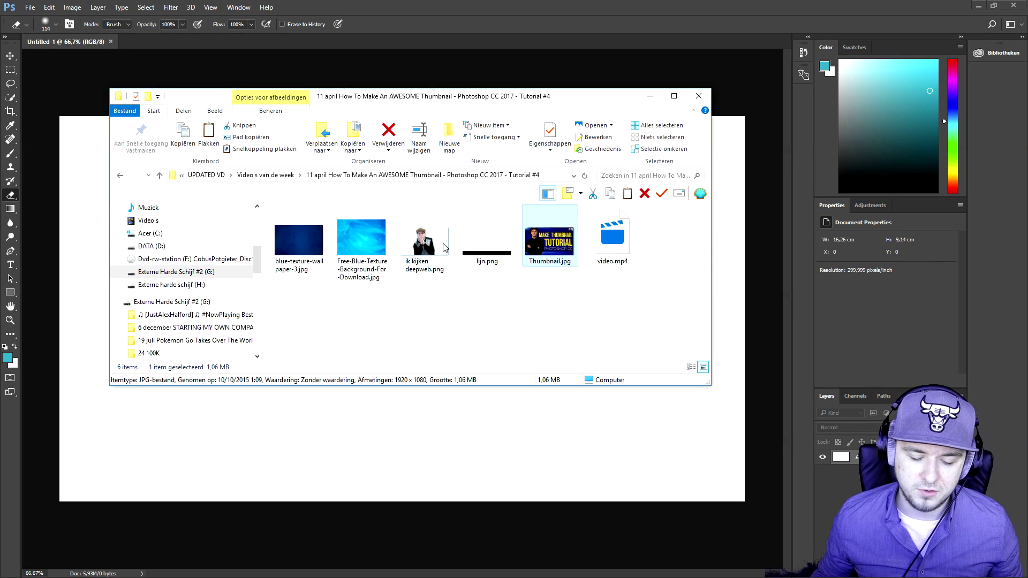
pyautogui.moveTo(430, 247); pyautogui.dragTo(394, 420)
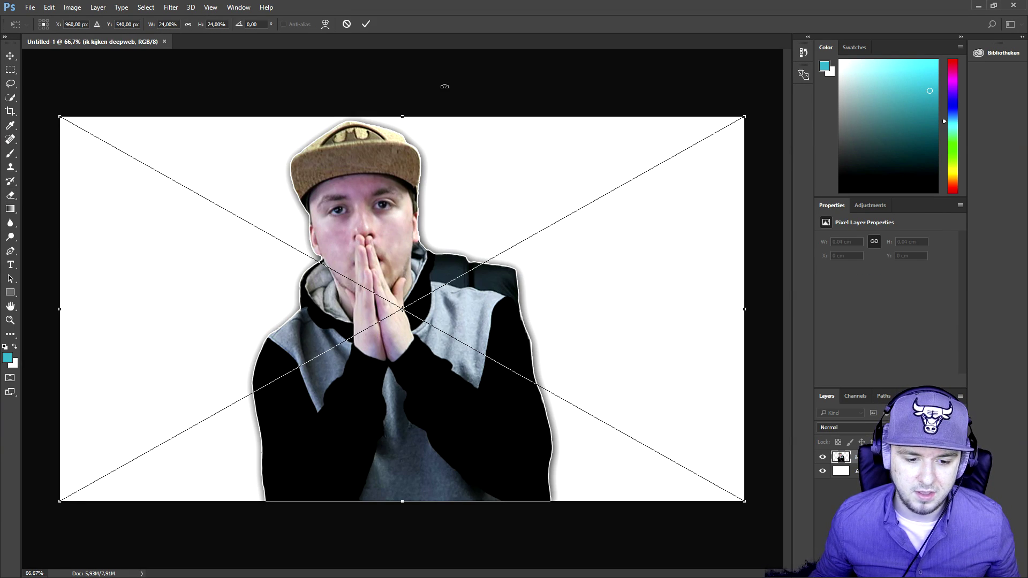
# Step: Rotate the placed portrait about 11° clockwise, adjust its size slightly and position it in the left half of the canvas
pyautogui.moveTo(444, 87); pyautogui.dragTo(489, 87)
pyautogui.moveTo(431, 181); pyautogui.dragTo(313, 217)
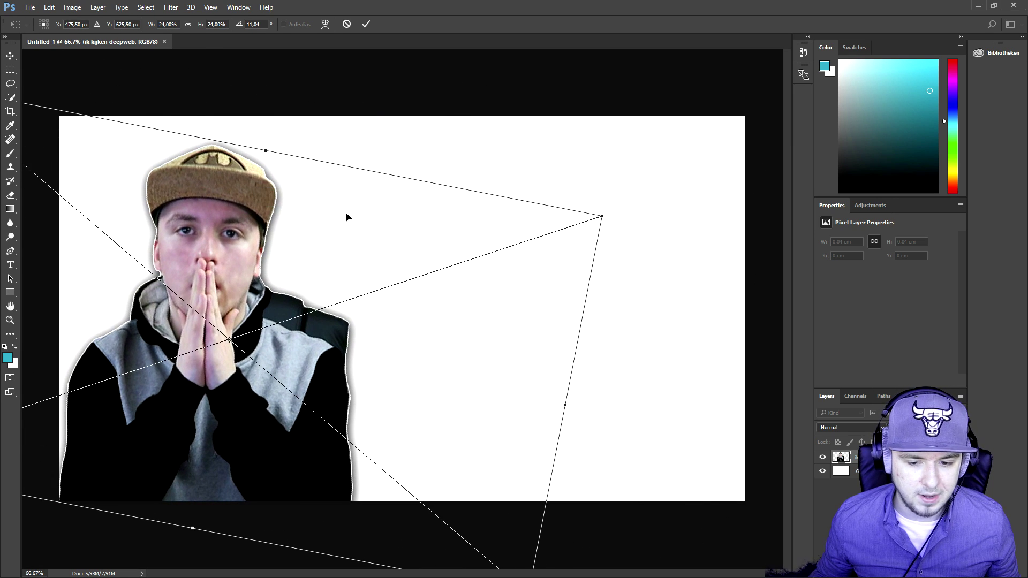
pyautogui.moveTo(602, 216); pyautogui.dragTo(630, 194)
pyautogui.moveTo(630, 151); pyautogui.dragTo(555, 169)
pyautogui.moveTo(465, 203); pyautogui.dragTo(452, 192)
pyautogui.click(366, 24)
pyautogui.press('e')
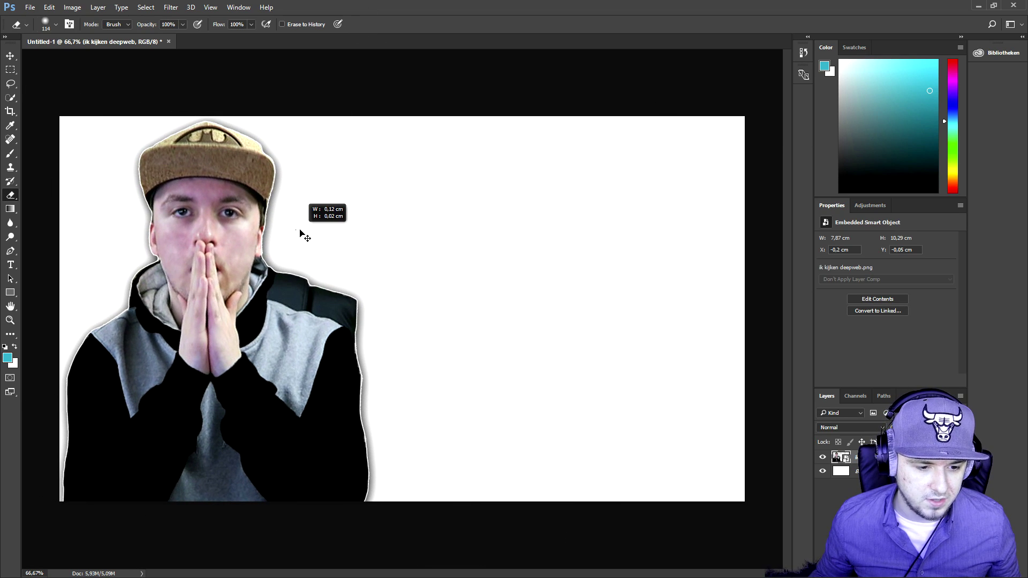
pyautogui.moveTo(260, 228); pyautogui.dragTo(264, 228)
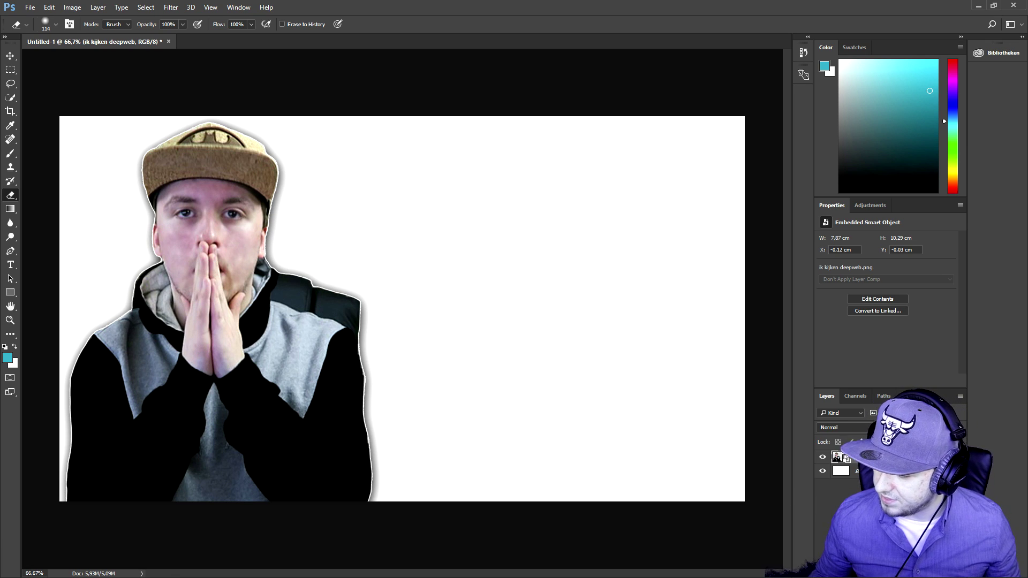
# Step: Place lijn.png as a thin black line spanning the canvas at hat-brim height and put its layer behind the portrait
pyautogui.hotkey('alt', 'Tab')
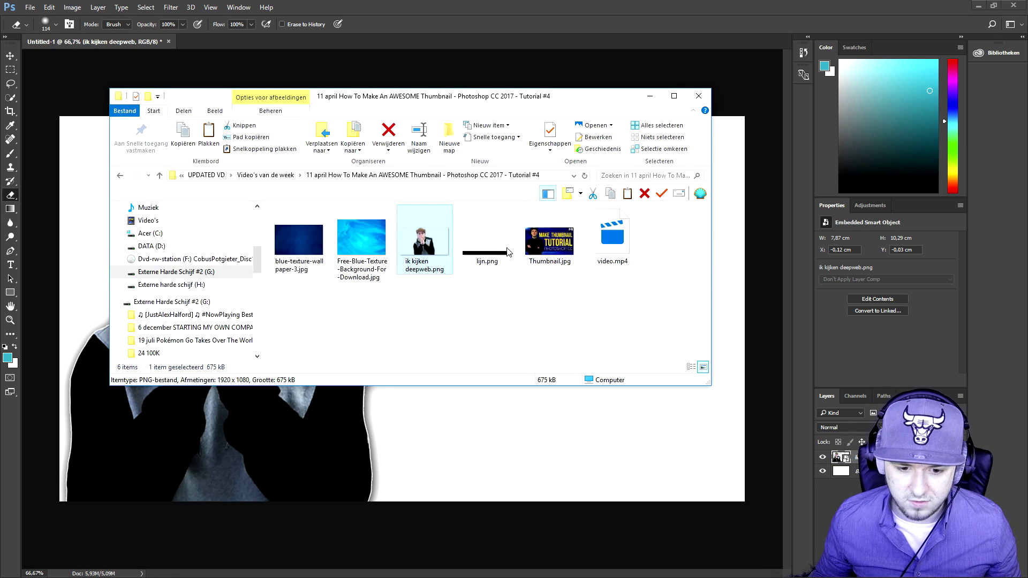
pyautogui.moveTo(491, 261); pyautogui.dragTo(397, 185)
pyautogui.press('Return')
pyautogui.hotkey('ctrl', 't')
pyautogui.moveTo(740, 187); pyautogui.dragTo(1026, 187)
pyautogui.click(366, 24)
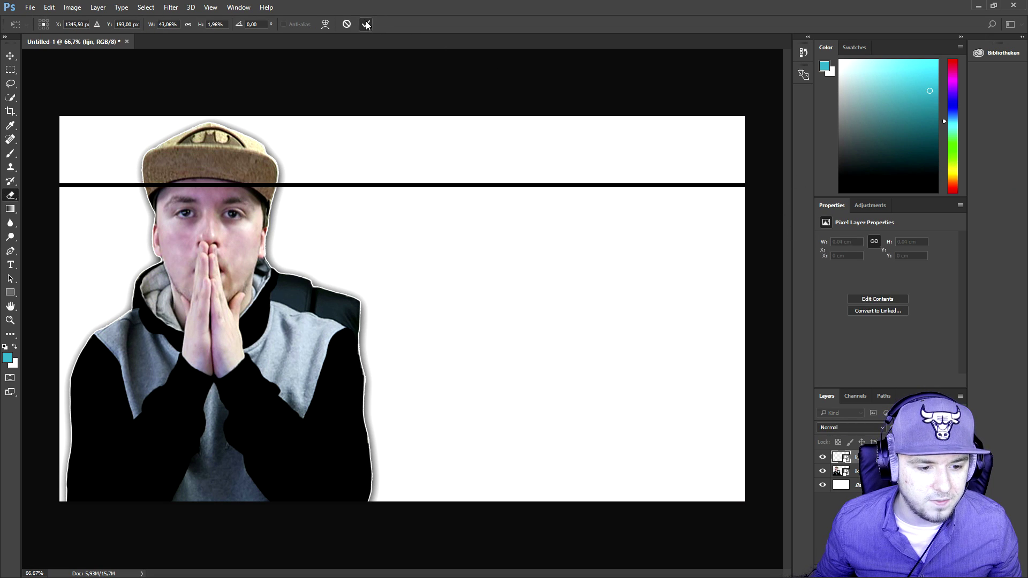
pyautogui.press('e')
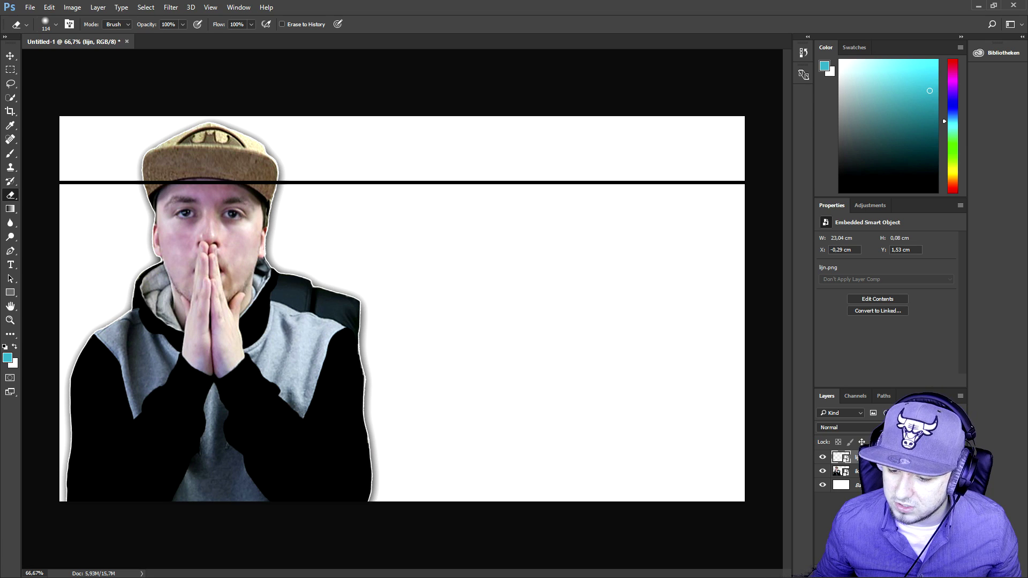
pyautogui.hotkey('ctrl', '[')
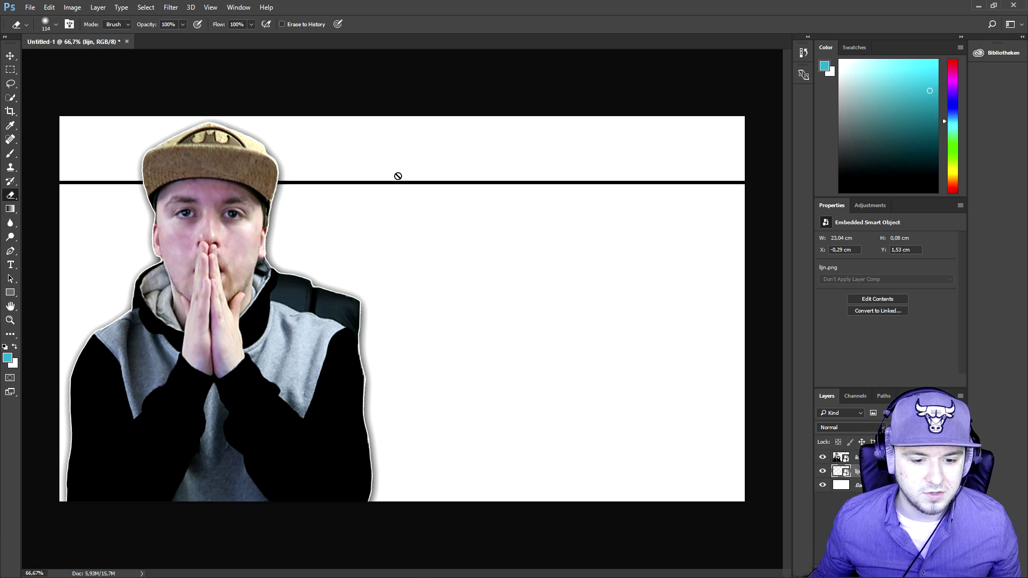
# Step: Duplicate the line layer and move the copy down to near the canvas's lower edge
pyautogui.rightClick(877, 471)
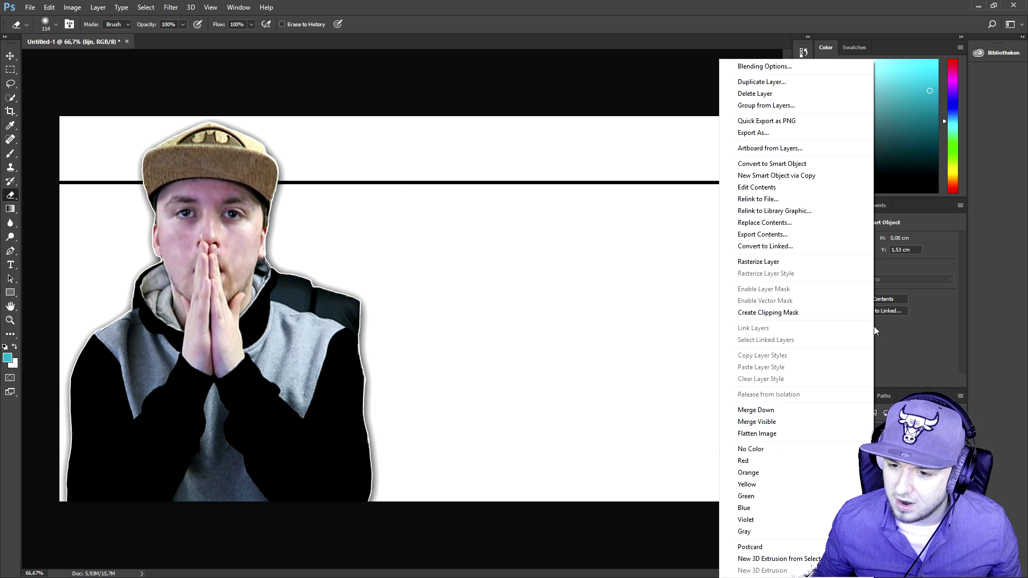
pyautogui.click(799, 88)
pyautogui.click(607, 173)
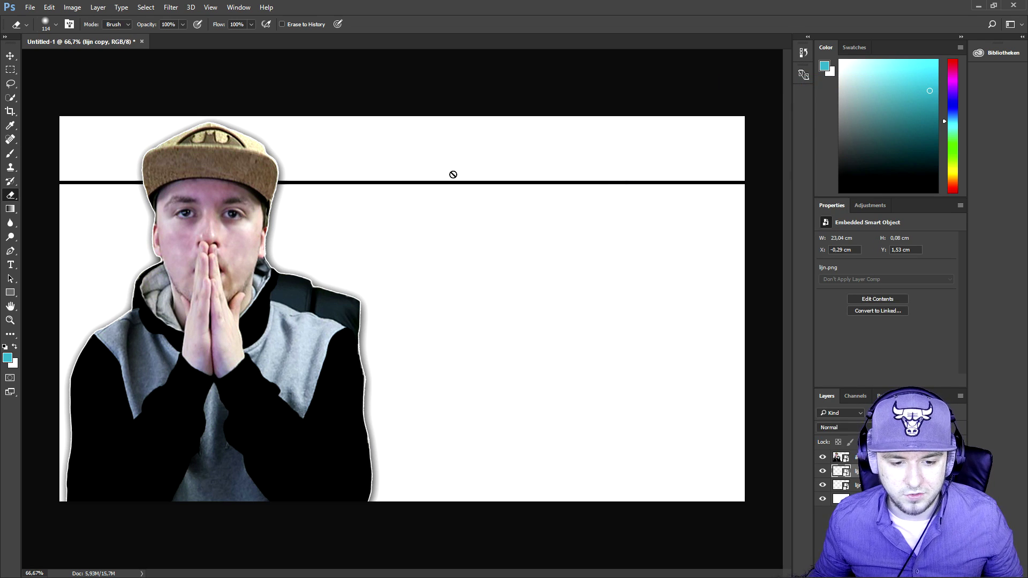
pyautogui.moveTo(445, 182); pyautogui.dragTo(456, 245)
pyautogui.hotkey('ctrl', 'z')
pyautogui.click(867, 471)
pyautogui.moveTo(500, 205); pyautogui.dragTo(510, 449)
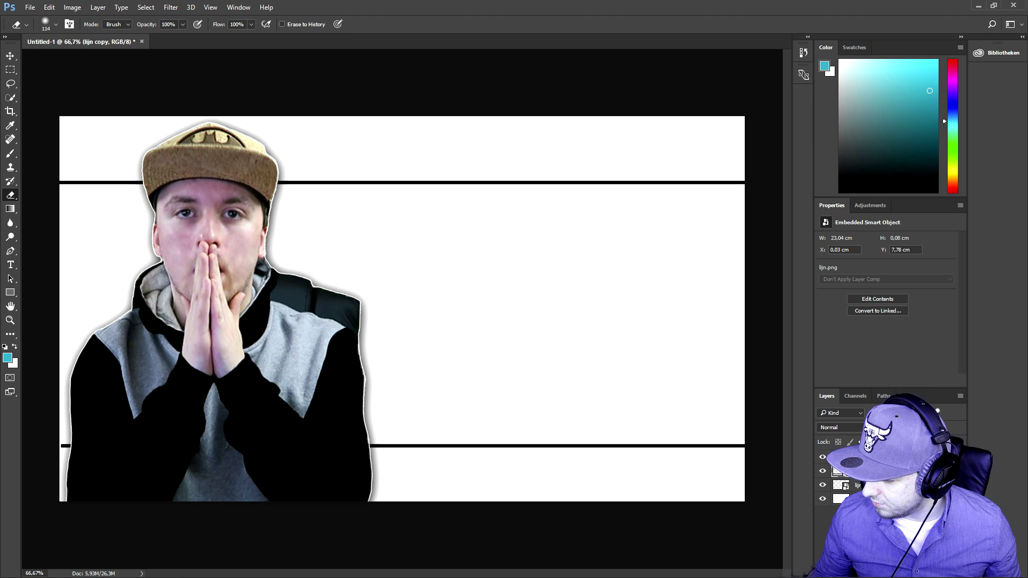
# Step: Place blue-texture-wallpaper-3.jpg, scale it to about 25,70% to cover the canvas, and move its layer below both line layers
pyautogui.hotkey('alt', 'Tab')
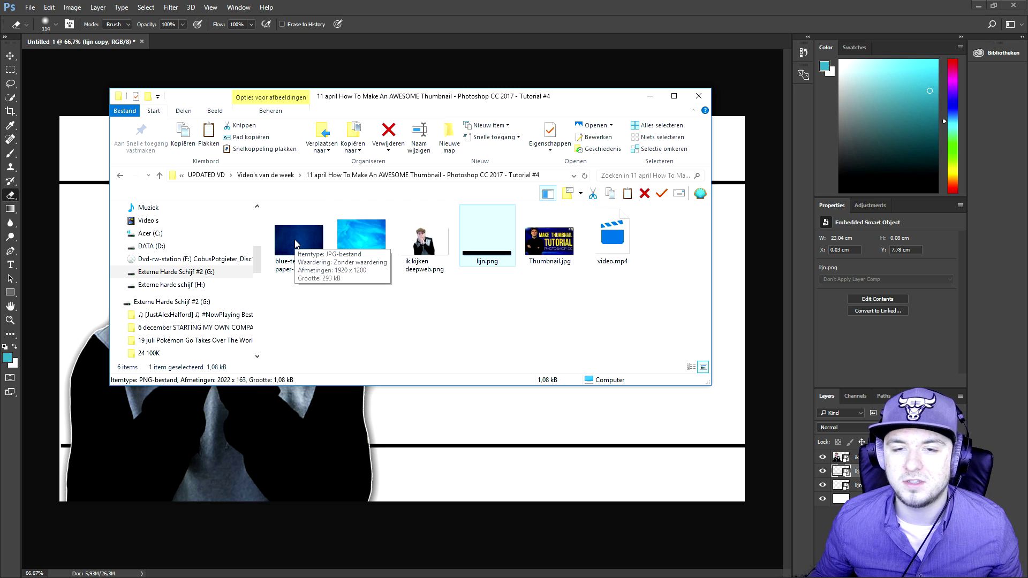
pyautogui.moveTo(301, 248); pyautogui.dragTo(51, 179)
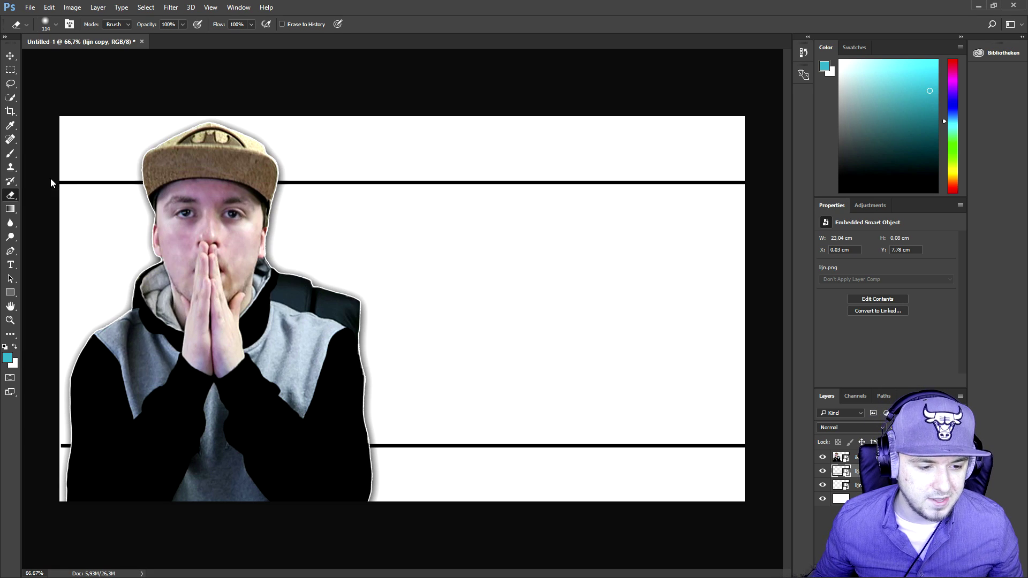
pyautogui.moveTo(326, 219); pyautogui.dragTo(283, 217)
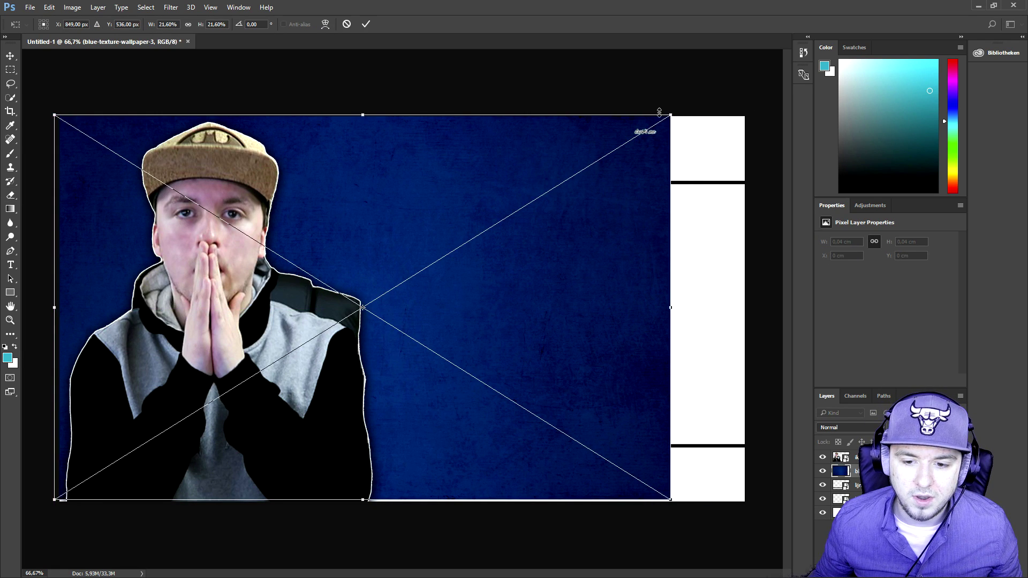
pyautogui.moveTo(670, 115); pyautogui.dragTo(786, 43)
pyautogui.moveTo(662, 140); pyautogui.dragTo(658, 159)
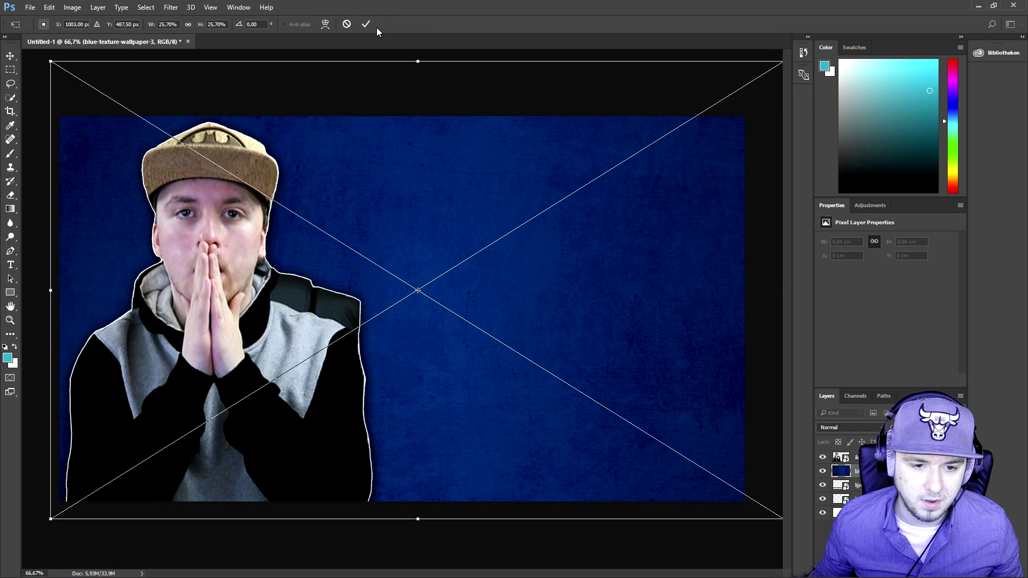
pyautogui.press('Return')
pyautogui.moveTo(857, 473); pyautogui.dragTo(851, 506)
# Step: Select the full-width band between the two black lines and try to delete it from the blue wallpaper layer
pyautogui.click(10, 70)
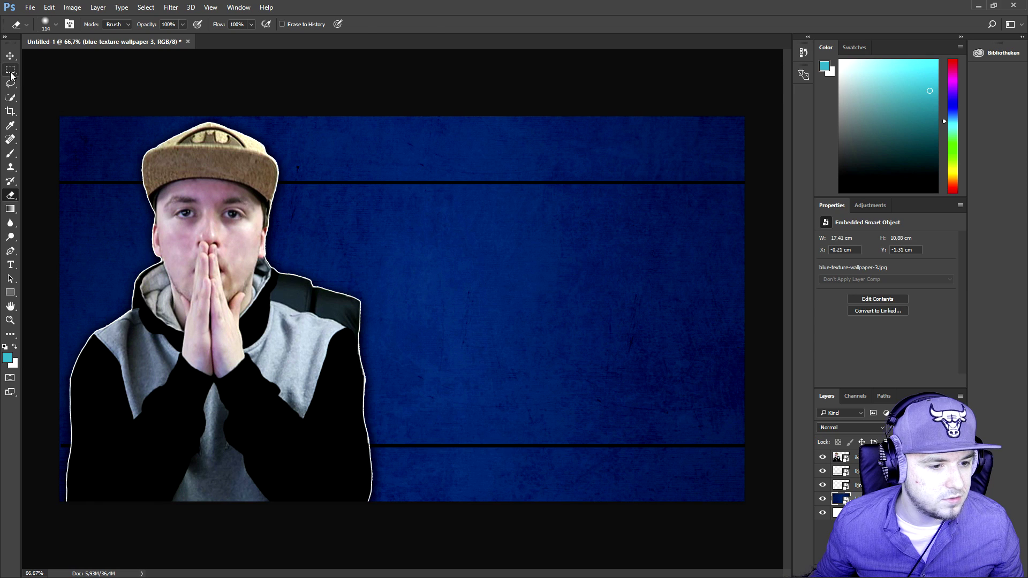
pyautogui.moveTo(56, 182); pyautogui.dragTo(779, 445)
pyautogui.hotkey('ctrl', ';')
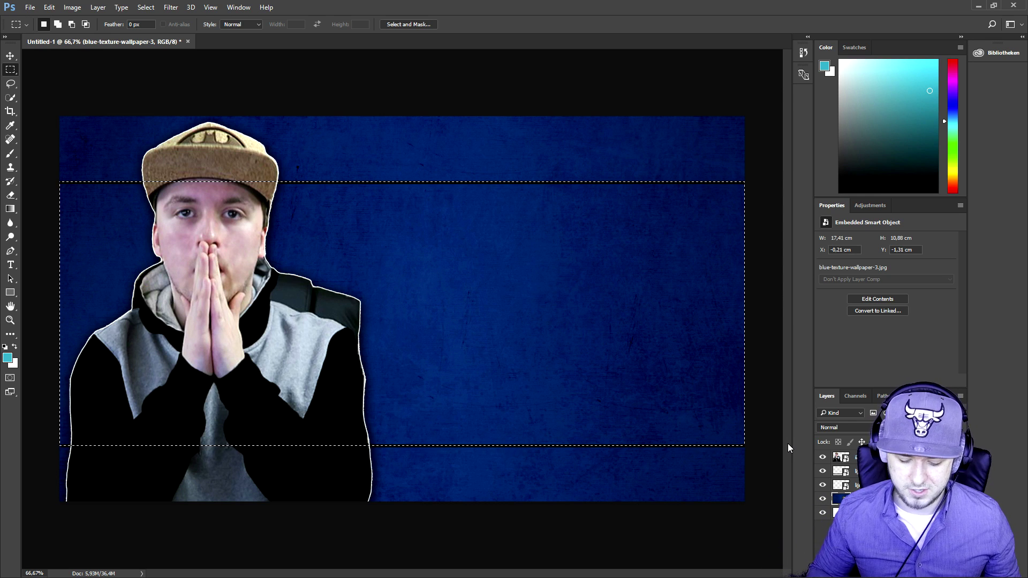
pyautogui.press('Delete')
pyautogui.press('Return')
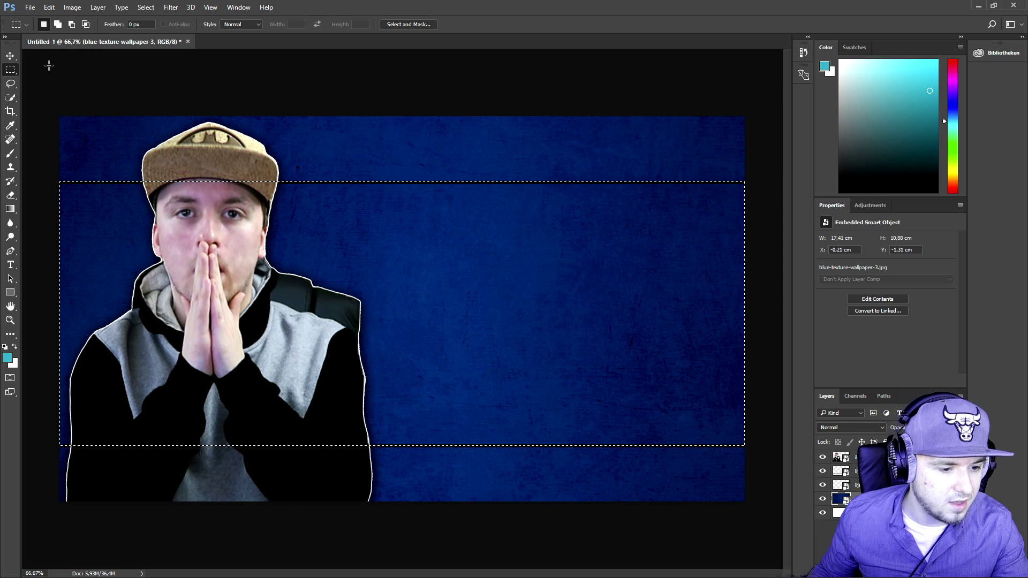
# Step: Rasterize the blue wallpaper layer, delete the selected band from it, and deselect
pyautogui.click(11, 153)
pyautogui.click(403, 233)
pyautogui.press('Return')
pyautogui.press('Delete')
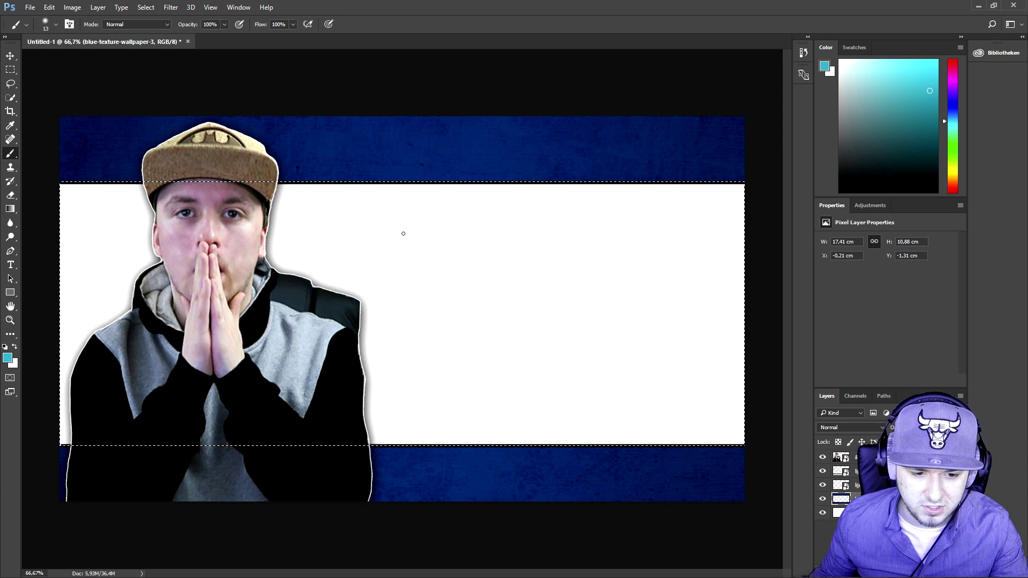
pyautogui.click(146, 7)
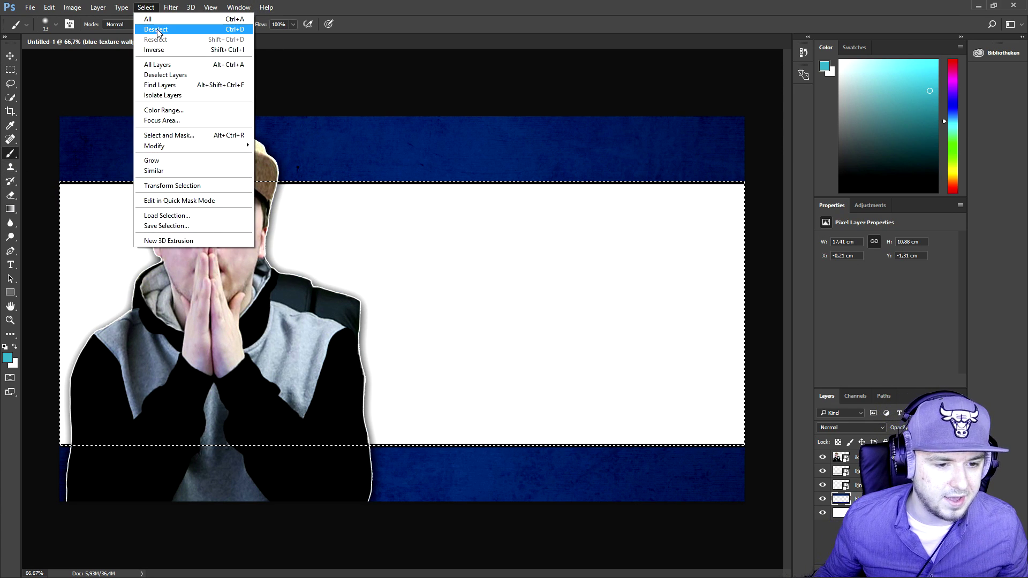
pyautogui.click(155, 30)
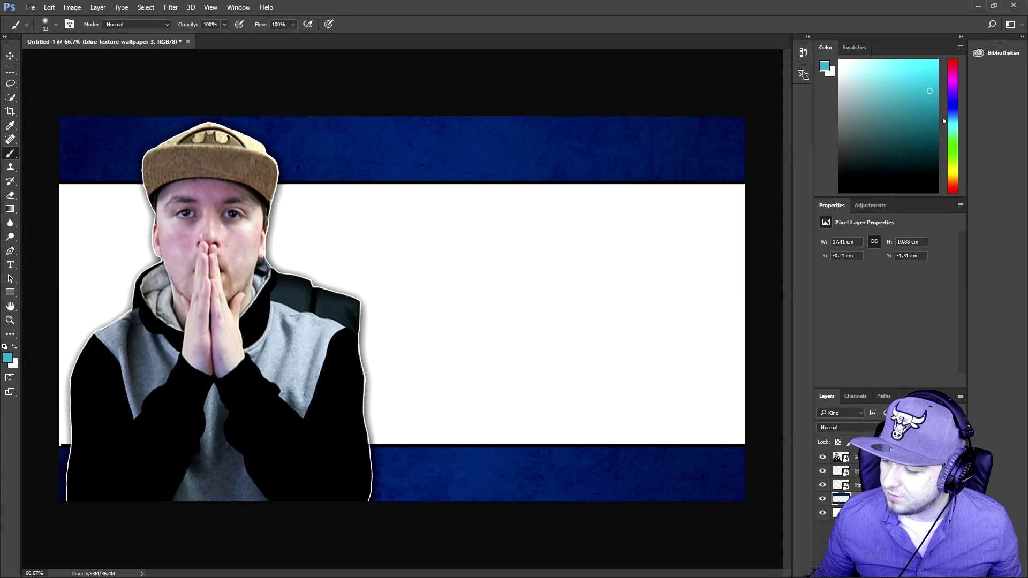
# Step: Place Free-Blue-Texture-Background-For-Download.jpg and stretch it to about 81,72% by 40,80% so it fills the band between the lines
pyautogui.hotkey('alt', 'Tab')
pyautogui.moveTo(362, 236); pyautogui.dragTo(730, 275)
pyautogui.moveTo(426, 268); pyautogui.dragTo(288, 262)
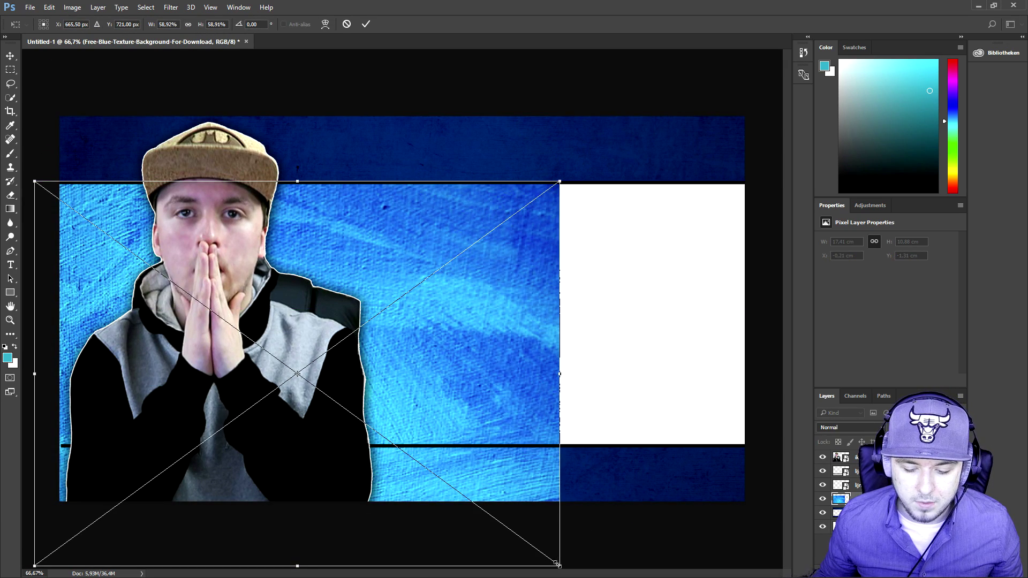
pyautogui.moveTo(560, 341); pyautogui.dragTo(763, 341)
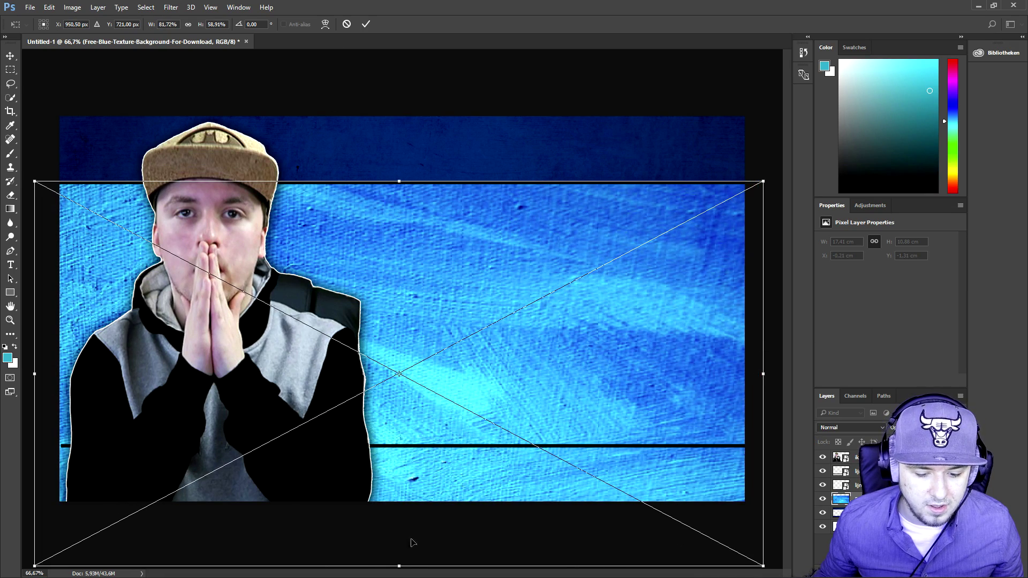
pyautogui.moveTo(398, 565); pyautogui.dragTo(410, 448)
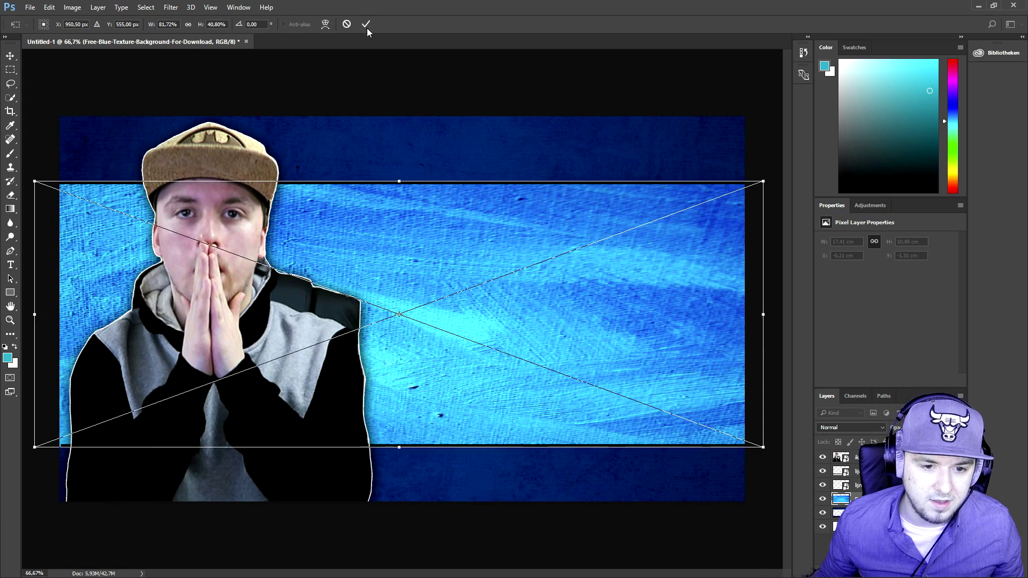
pyautogui.click(365, 24)
pyautogui.scroll(-4, 376, 176)
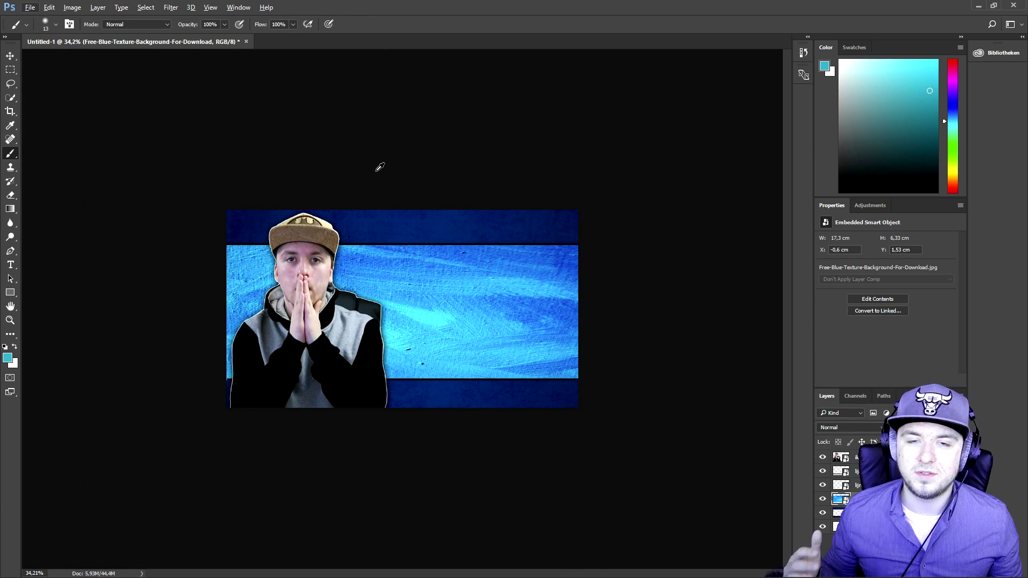
pyautogui.scroll(4, 378, 171)
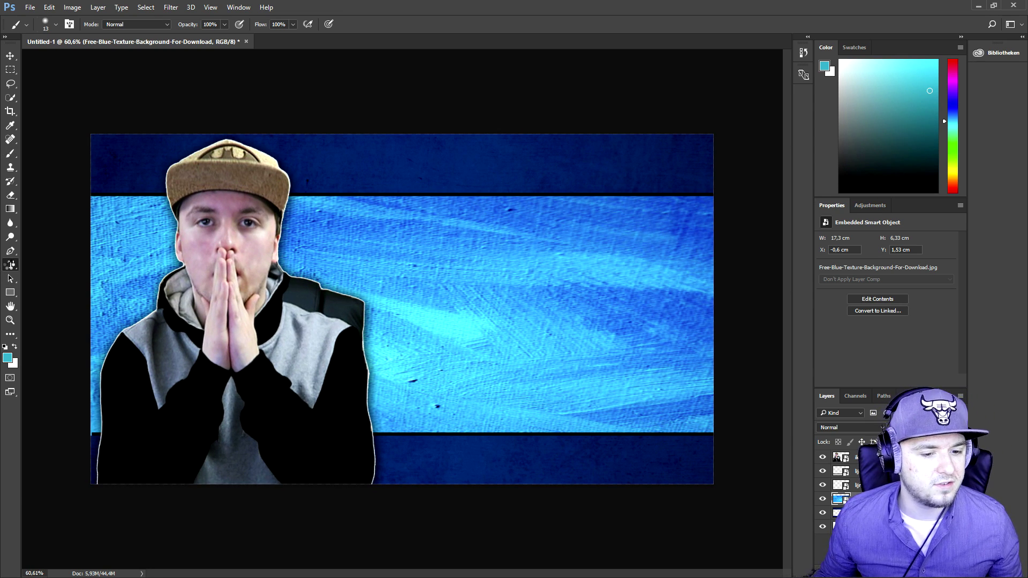
# Step: Add the text "Deep Web" on the light blue band beside the portrait
pyautogui.press('t')
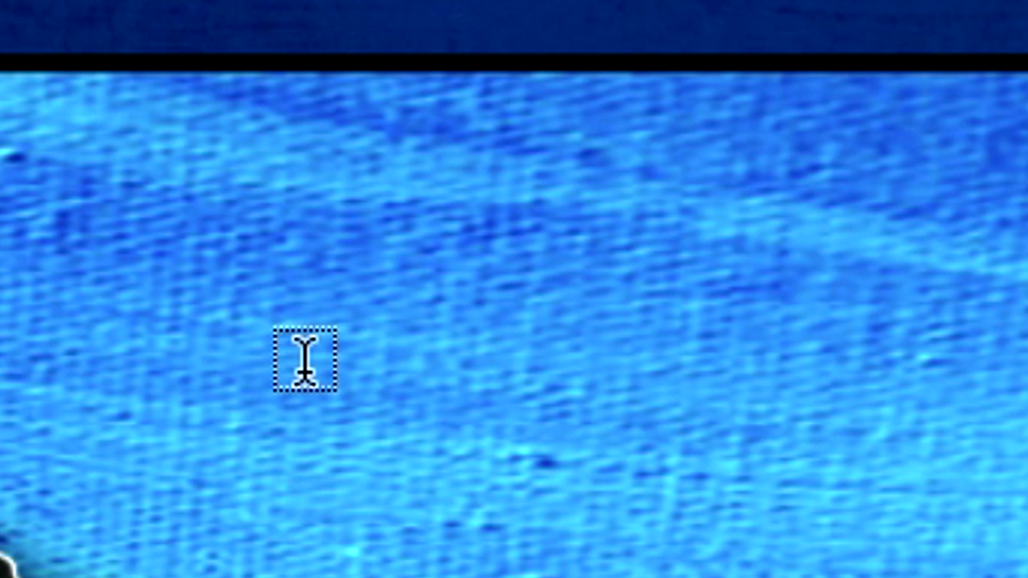
pyautogui.click(307, 361)
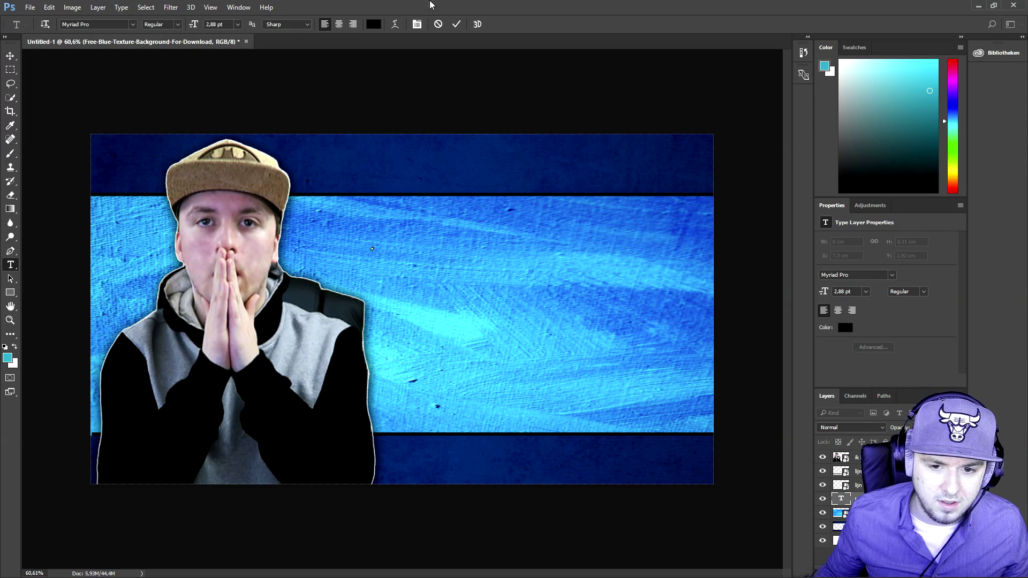
pyautogui.click(442, 24)
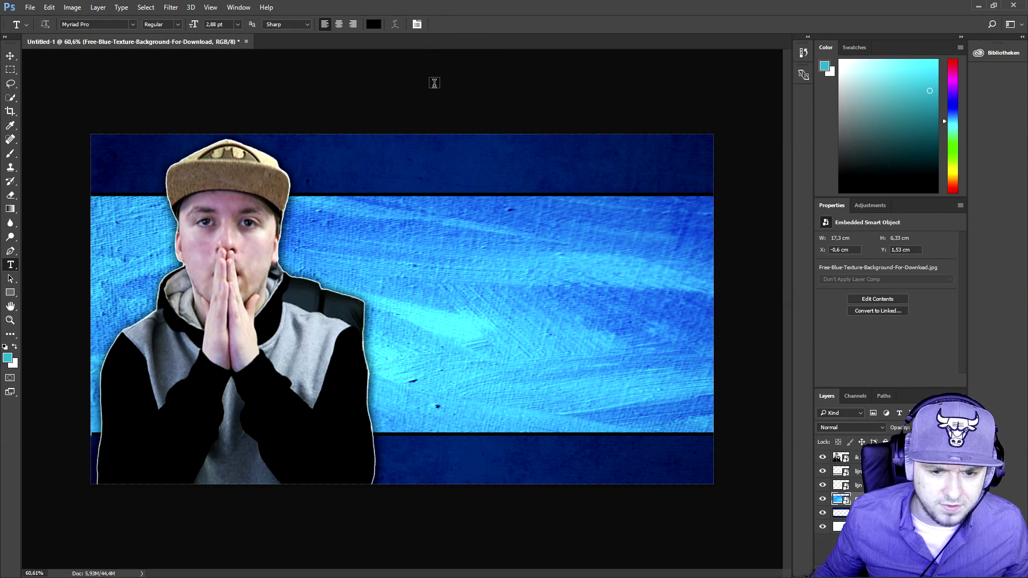
pyautogui.click(460, 280)
pyautogui.write('Deep Web')
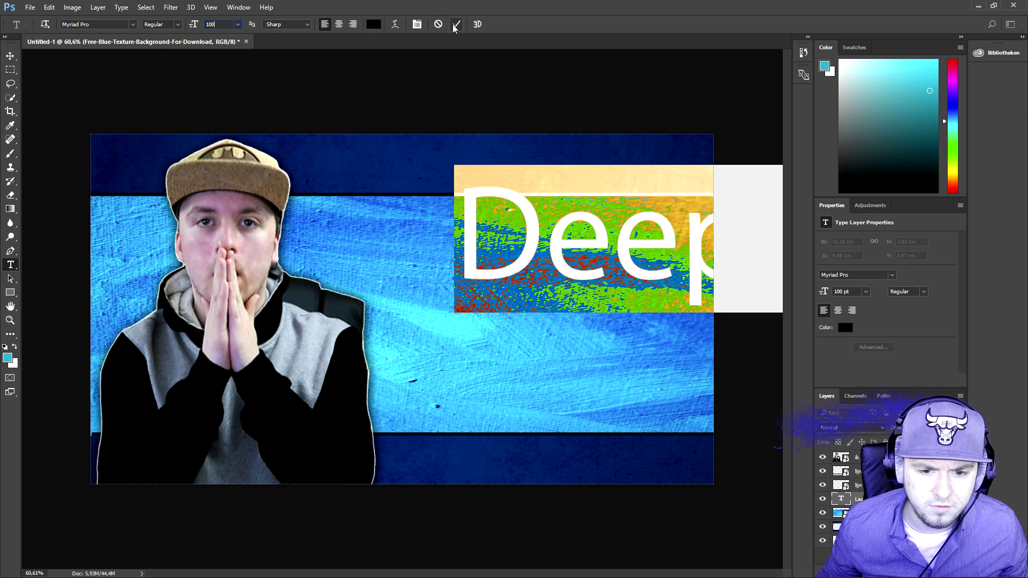
# Step: Move the Deep Web text closer to the portrait and set its font size to 100 pt
pyautogui.click(454, 25)
pyautogui.moveTo(564, 235); pyautogui.dragTo(424, 239)
pyautogui.doubleClick(425, 240)
pyautogui.hotkey('ctrl', 'a')
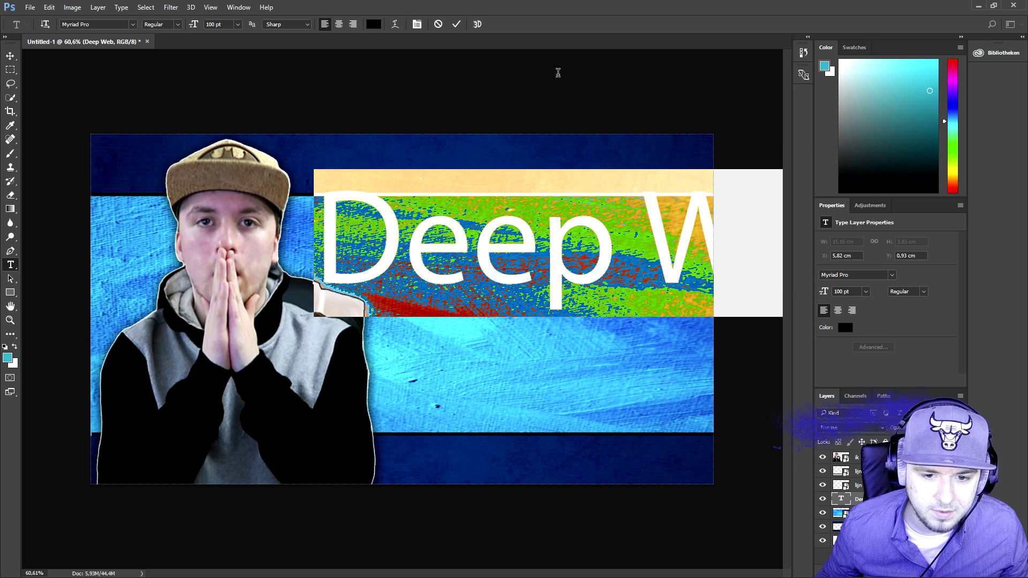
pyautogui.click(456, 24)
# Step: Scale the Deep Web text to about 66,69% and fit it in the upper part of the light blue band beside the portrait
pyautogui.hotkey('ctrl', 't')
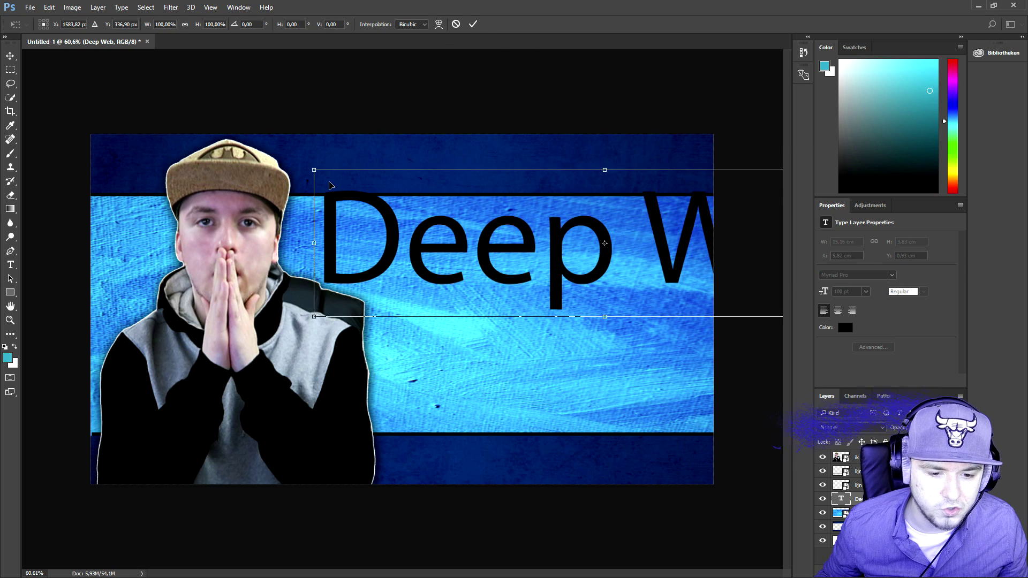
pyautogui.moveTo(379, 181); pyautogui.dragTo(512, 214)
pyautogui.moveTo(615, 274); pyautogui.dragTo(418, 250)
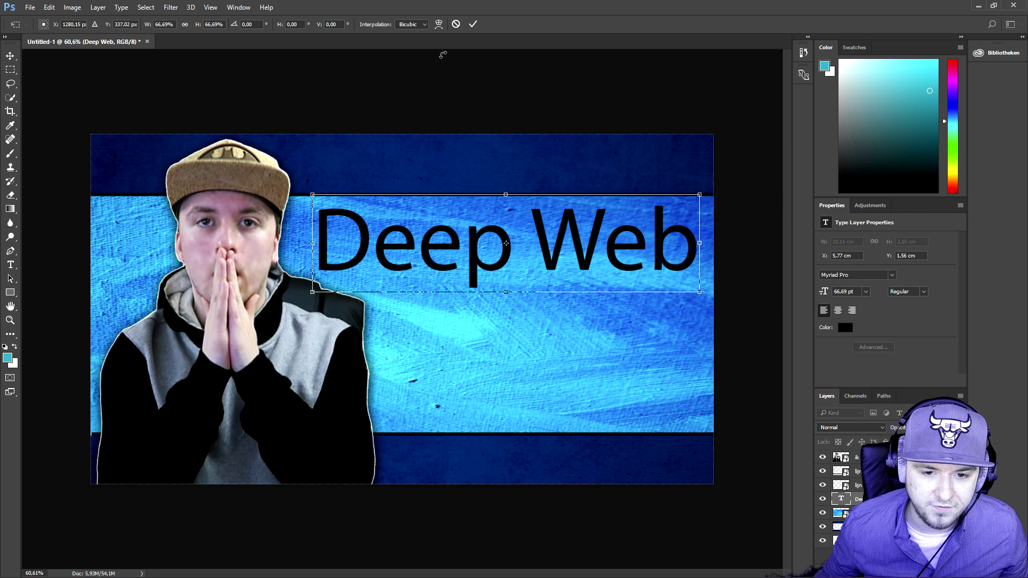
pyautogui.click(474, 24)
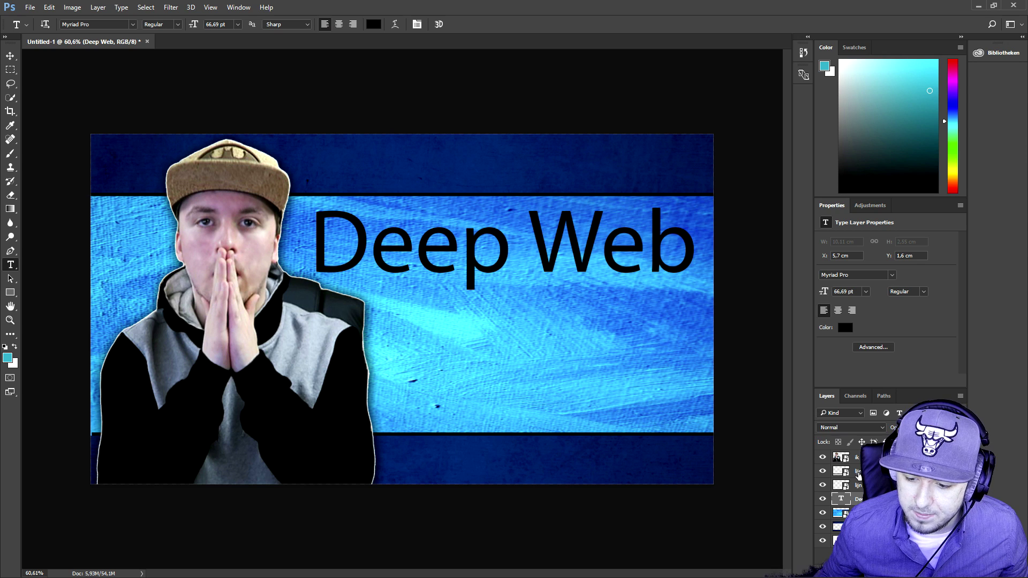
# Step: Duplicate the Deep Web text layer and move the copy below the original text
pyautogui.rightClick(833, 499)
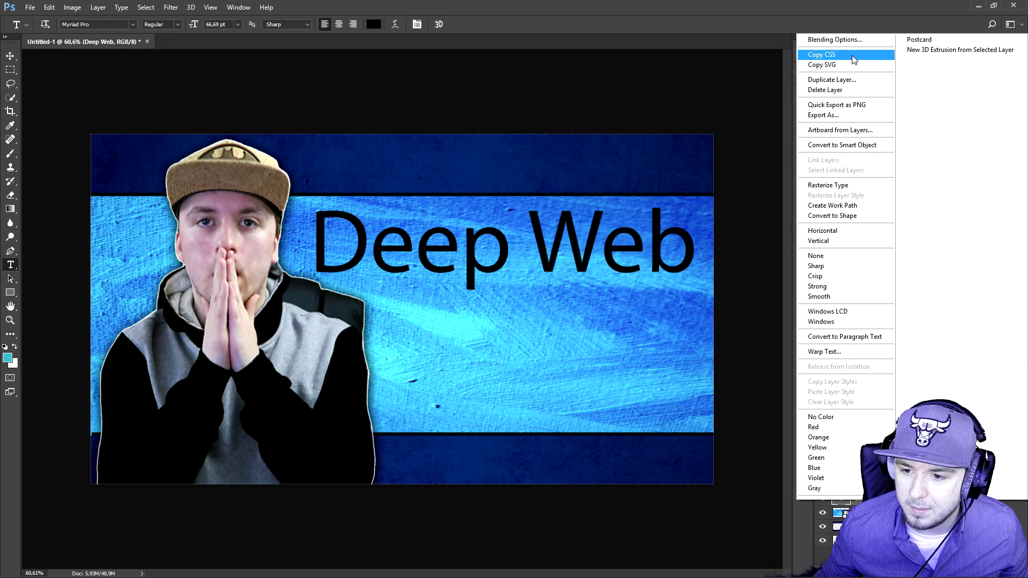
pyautogui.click(833, 79)
pyautogui.press('Return')
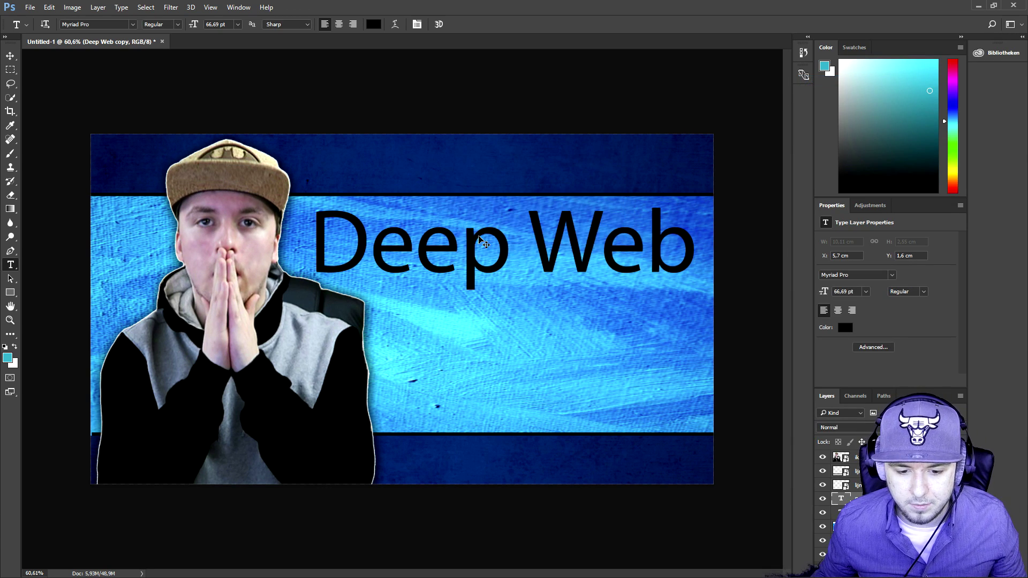
pyautogui.moveTo(483, 248); pyautogui.dragTo(502, 336)
# Step: Replace the copied text with "S01E01" and move it clear of the portrait
pyautogui.click(502, 336)
pyautogui.hotkey('ctrl', 'a')
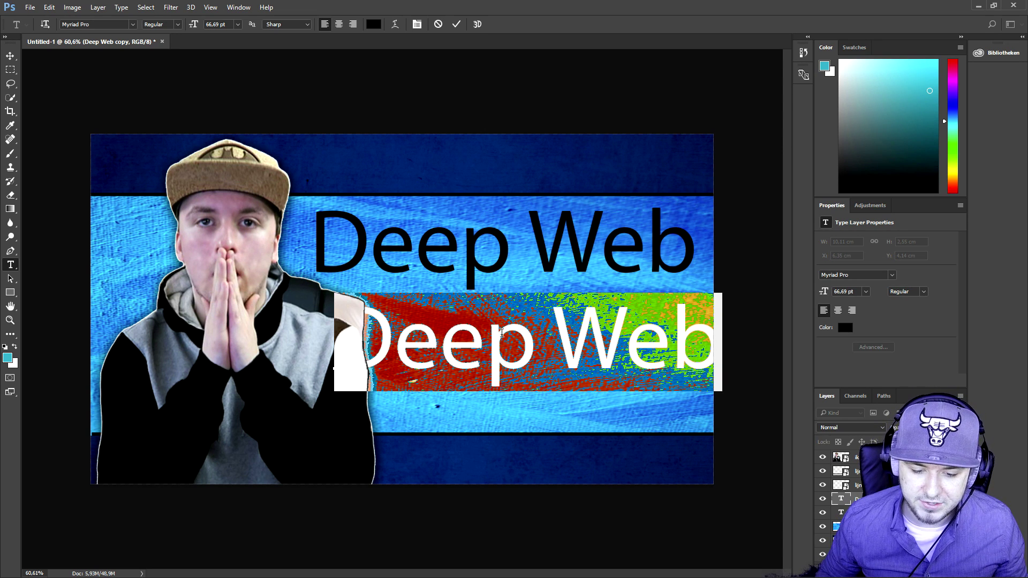
pyautogui.write('501')
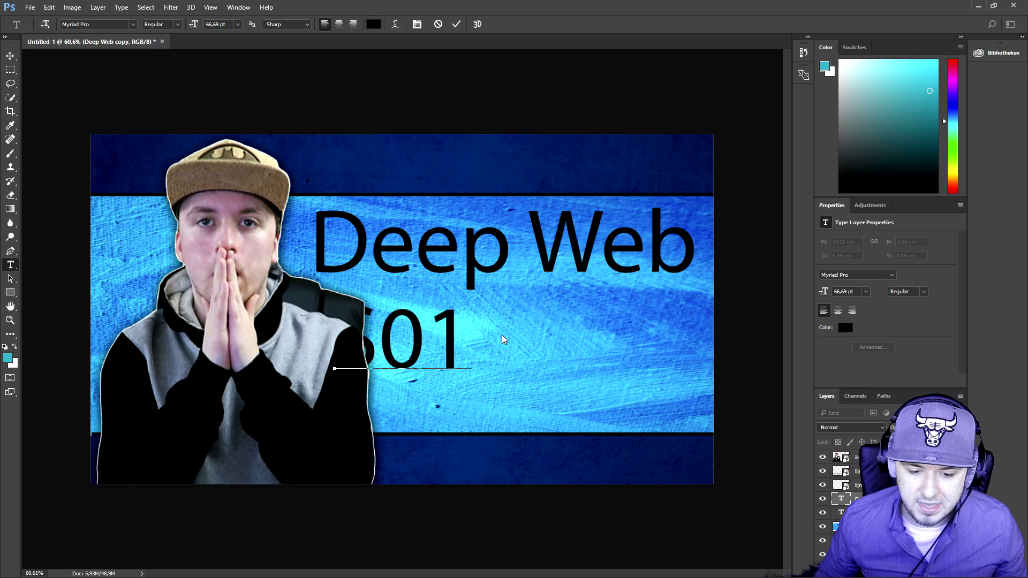
pyautogui.write('E01')
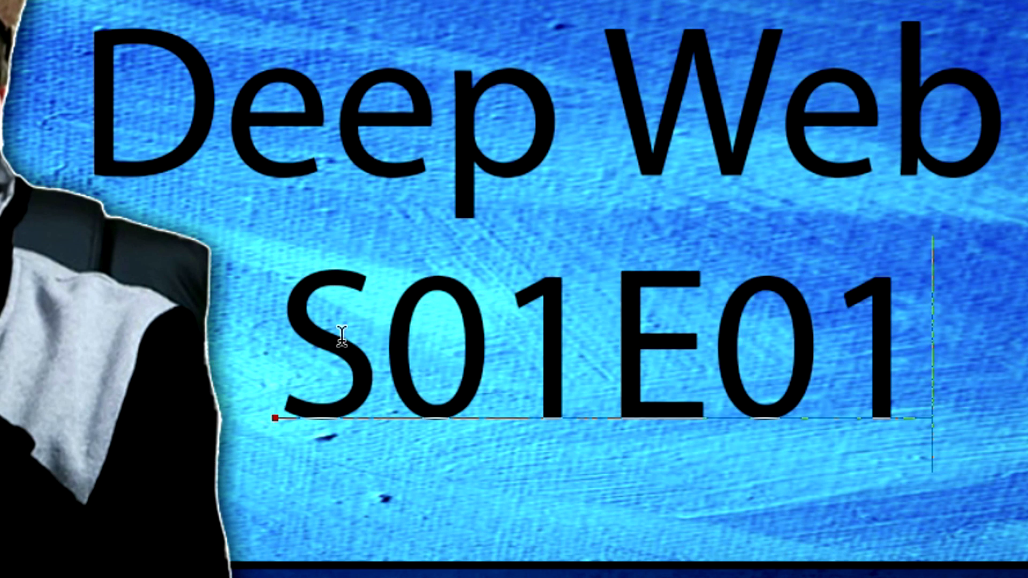
pyautogui.click(342, 336)
pyautogui.click(459, 318)
pyautogui.moveTo(602, 310); pyautogui.dragTo(693, 315)
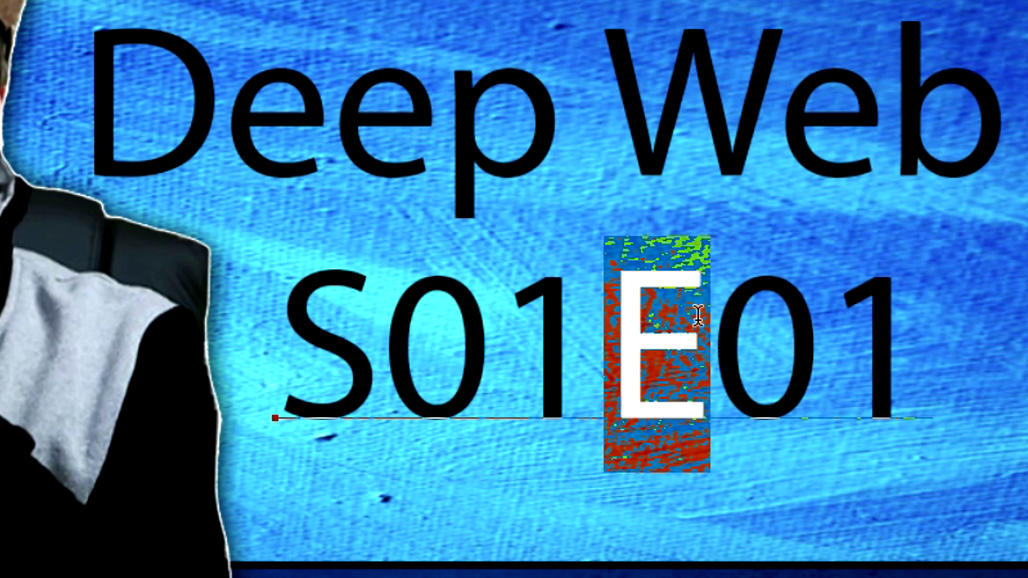
pyautogui.click(767, 317)
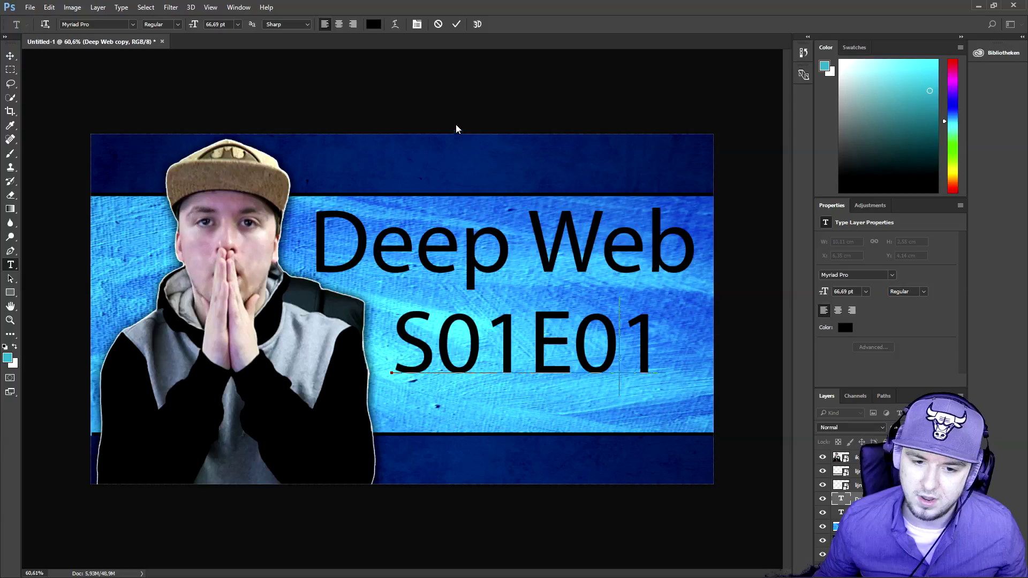
pyautogui.click(456, 24)
# Step: Scale the S01E01 text to about 118,06% and place it in the lower part of the light blue band
pyautogui.hotkey('ctrl', 't')
pyautogui.moveTo(665, 298); pyautogui.dragTo(664, 321)
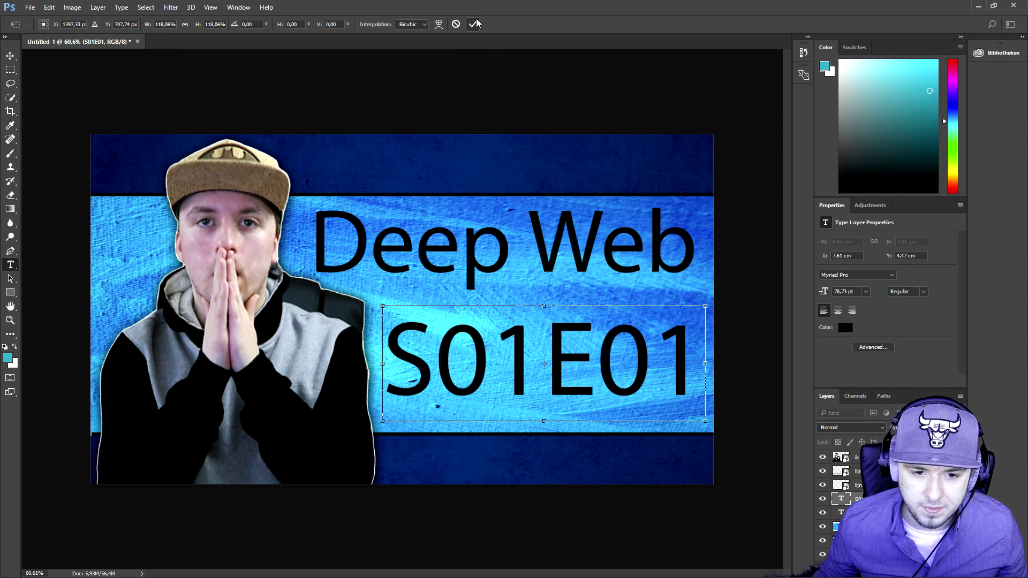
pyautogui.click(474, 24)
# Step: Change the colour of the S01E01 text to white
pyautogui.doubleClick(483, 385)
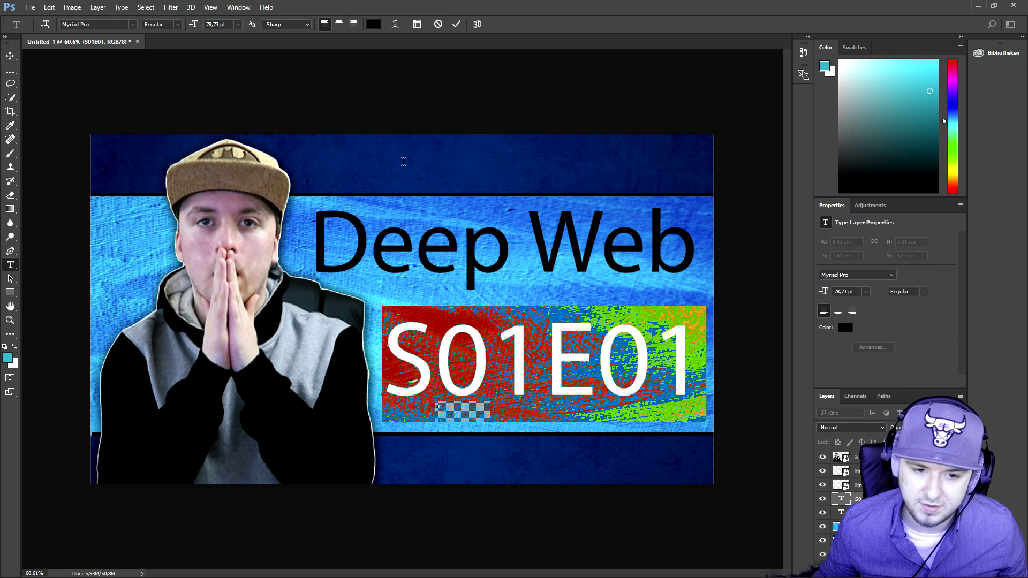
pyautogui.click(373, 24)
pyautogui.moveTo(573, 279); pyautogui.dragTo(457, 119)
pyautogui.press('Return')
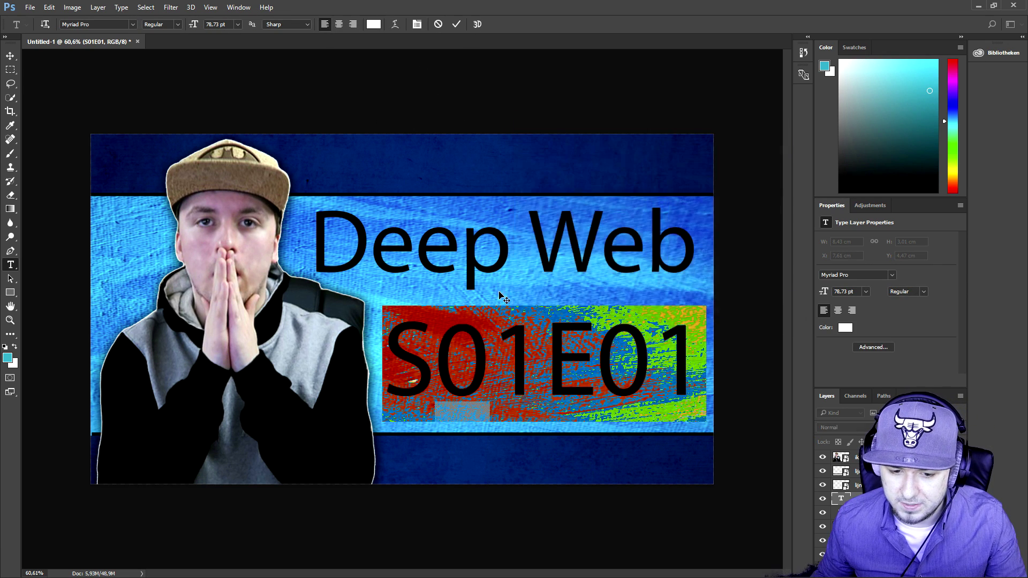
pyautogui.hotkey('ctrl', 'Return')
# Step: Change the colour of the Deep Web text to white (ffffff)
pyautogui.click(482, 241)
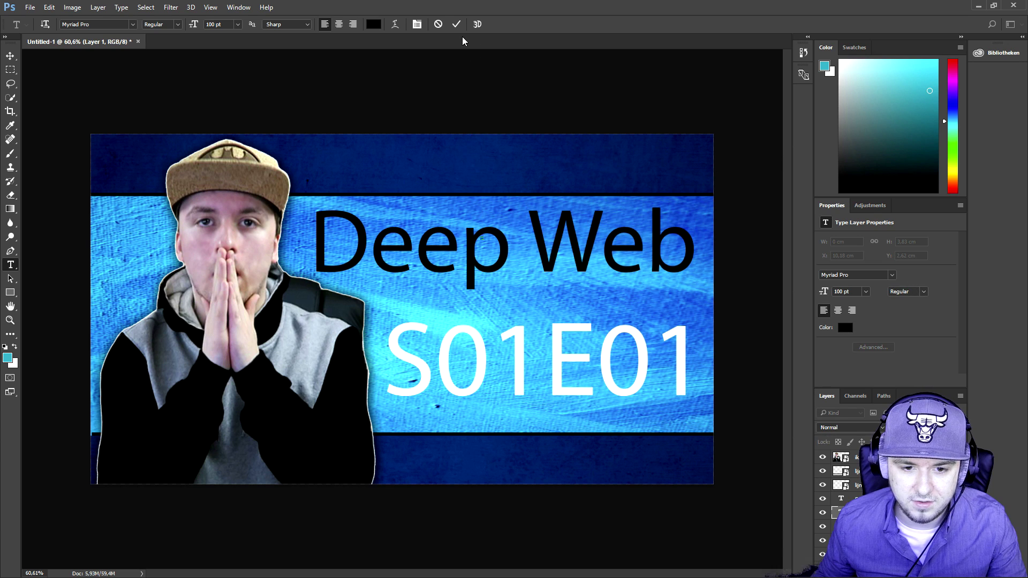
pyautogui.click(491, 256)
pyautogui.hotkey('ctrl', 'a')
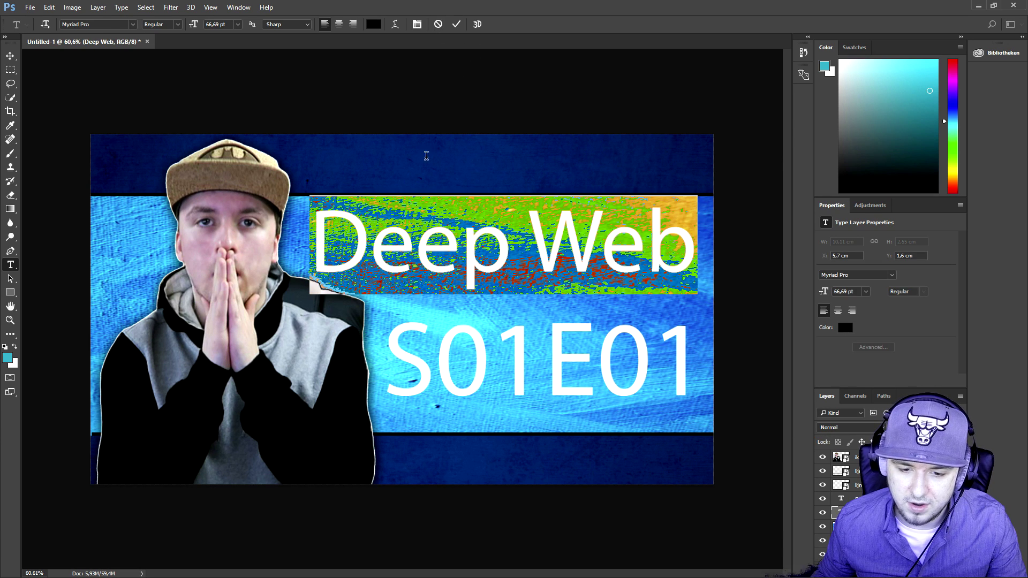
pyautogui.click(374, 24)
pyautogui.moveTo(576, 187); pyautogui.dragTo(412, 86)
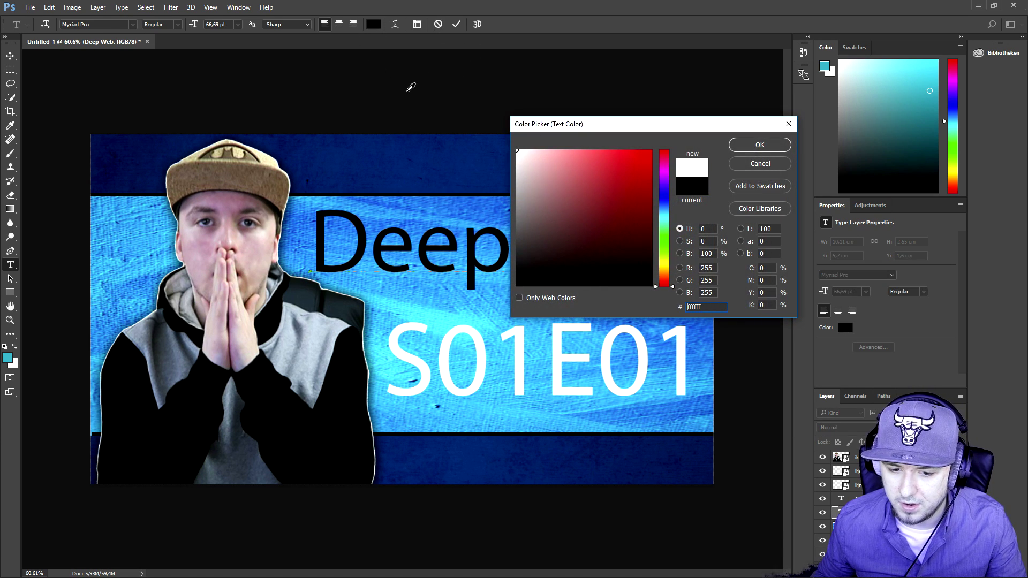
pyautogui.press('Return')
pyautogui.click(548, 220)
pyautogui.click(457, 24)
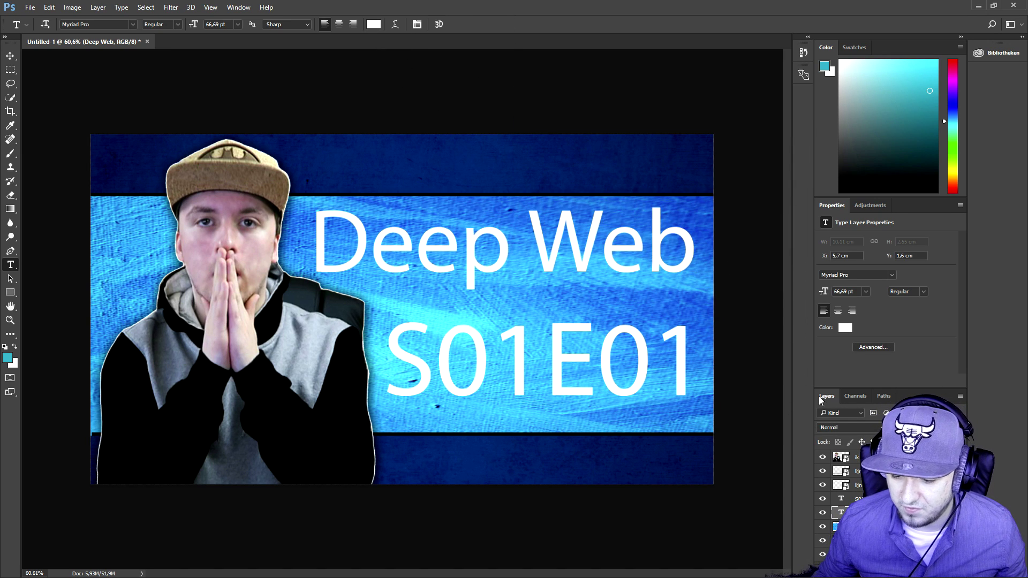
# Step: Add a black Stroke layer style to the Deep Web text and adjust its size
pyautogui.rightClick(878, 513)
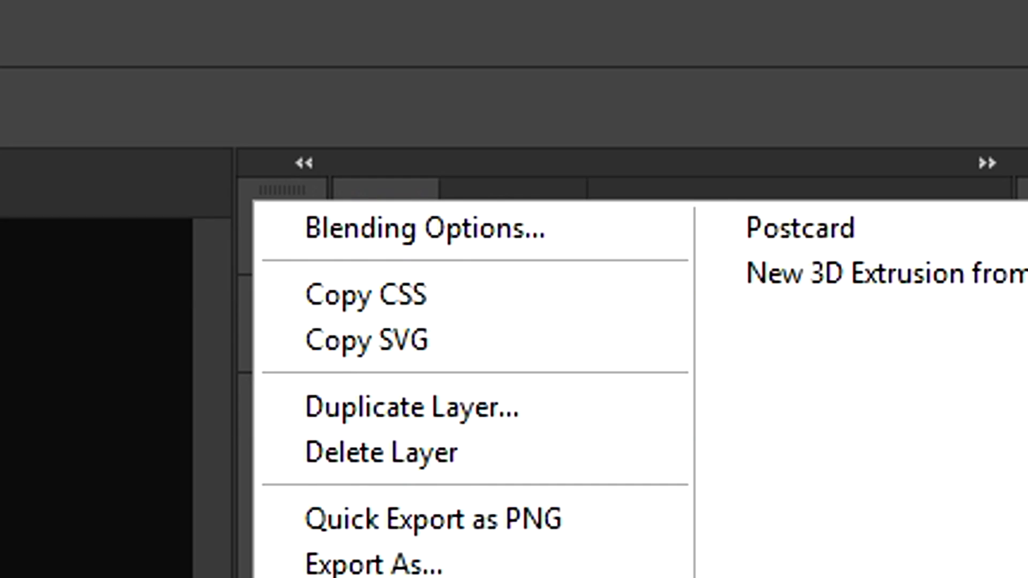
pyautogui.click(417, 228)
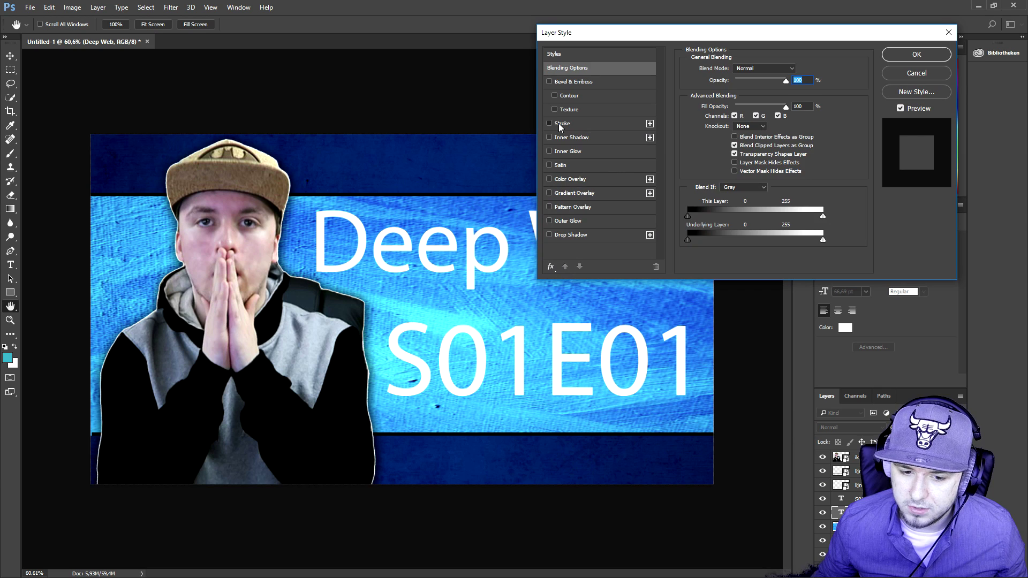
pyautogui.click(558, 123)
pyautogui.click(715, 145)
pyautogui.click(339, 402)
pyautogui.click(759, 144)
pyautogui.moveTo(724, 67); pyautogui.dragTo(728, 65)
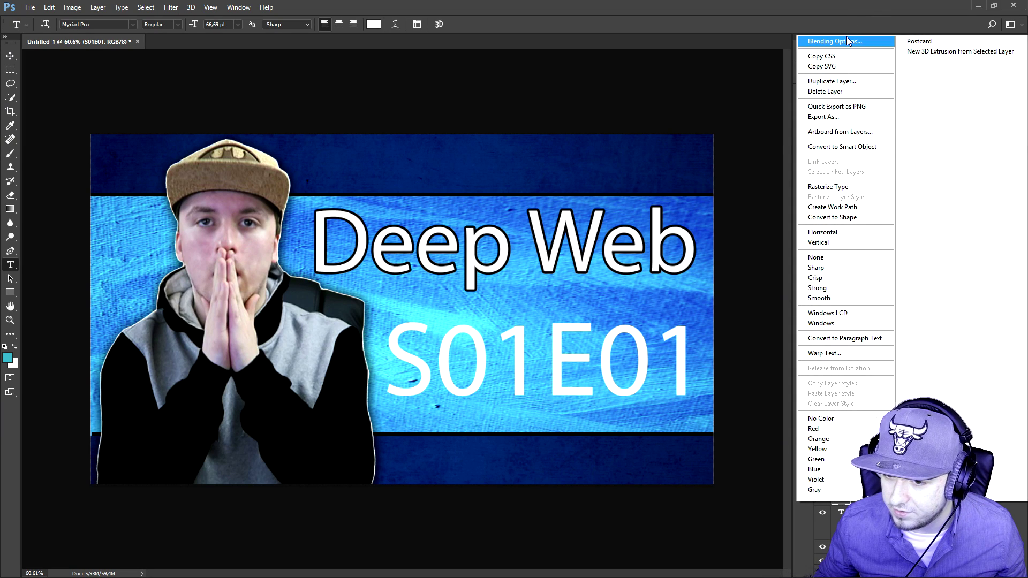
# Step: Add a black 7 px outside Stroke layer style to the S01E01 text
pyautogui.click(847, 41)
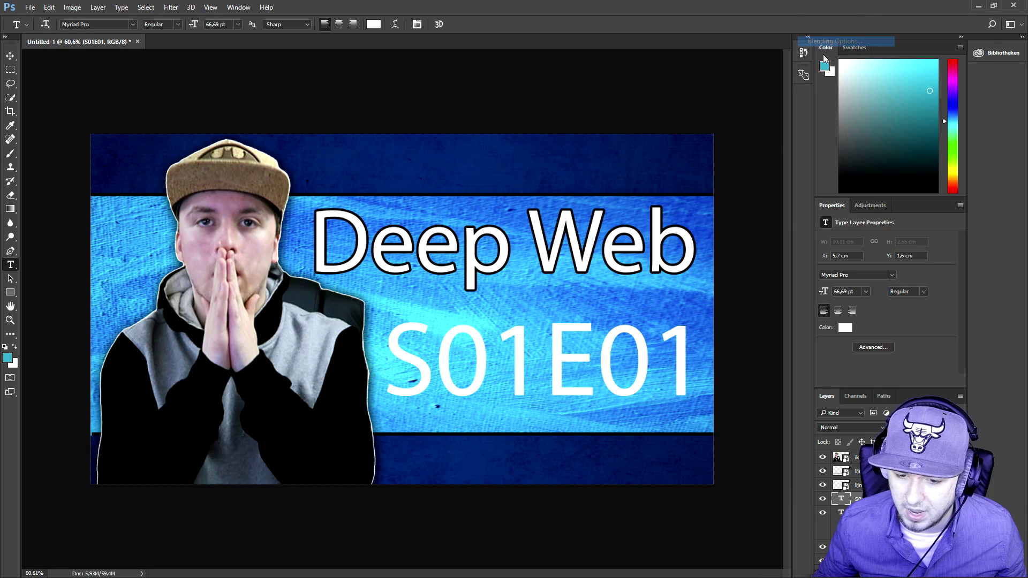
pyautogui.click(567, 123)
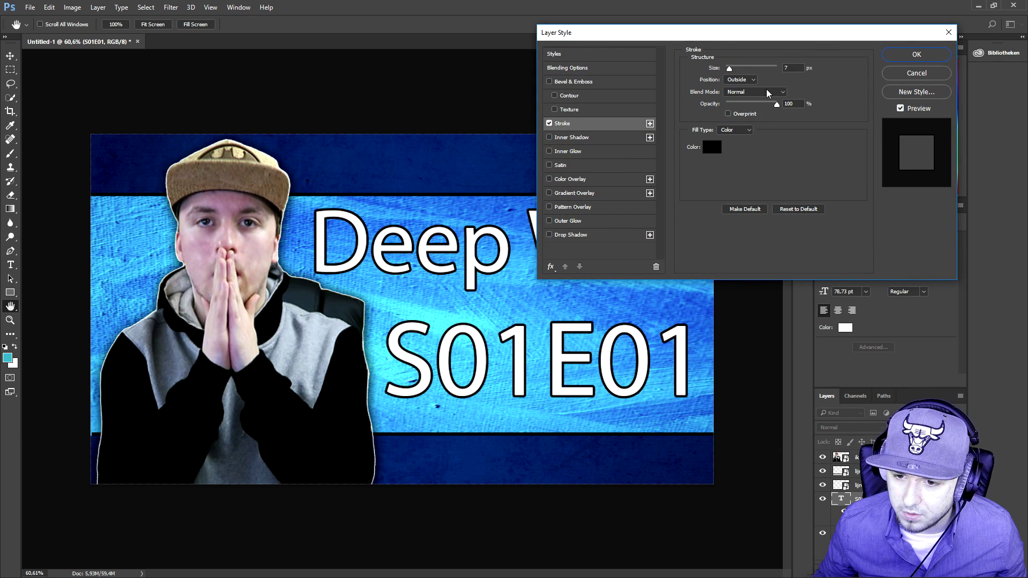
pyautogui.click(915, 54)
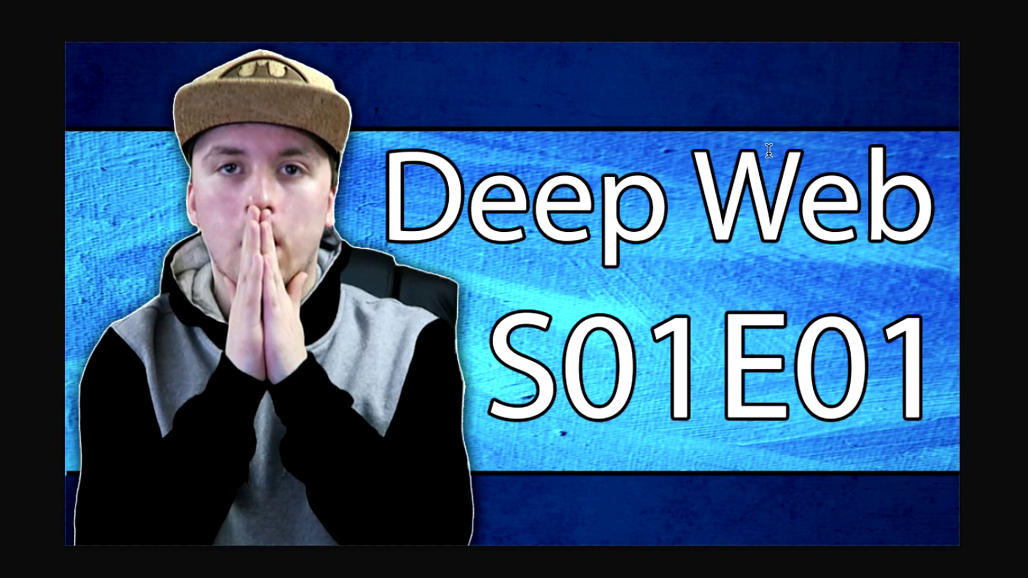